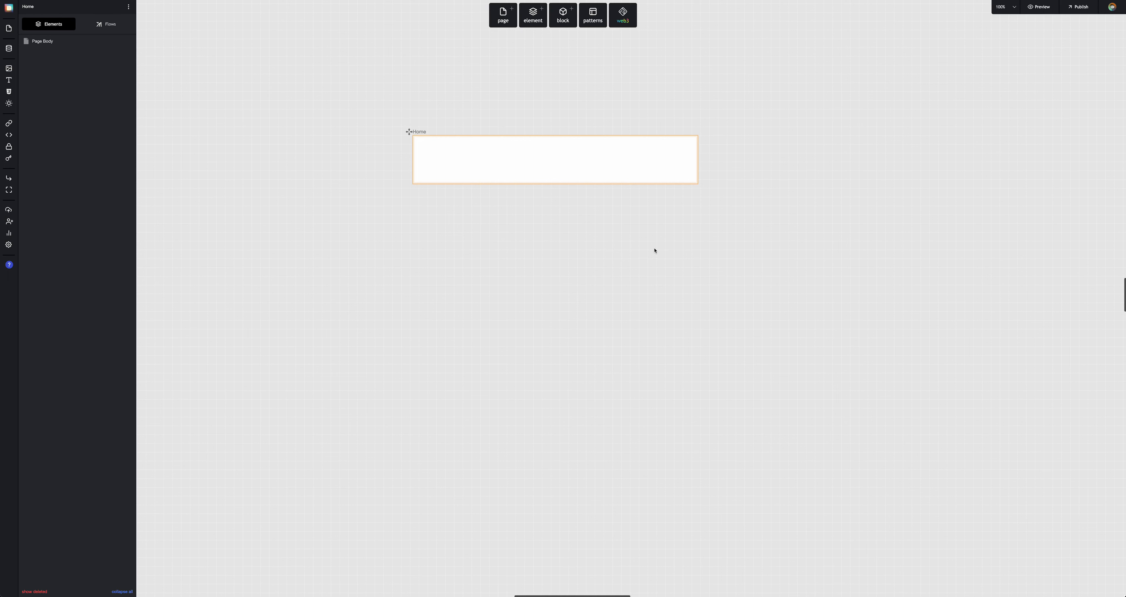
# Add a heading element to the Home page with the text "Generate and download QR Codes"
pyautogui.click(529, 24)
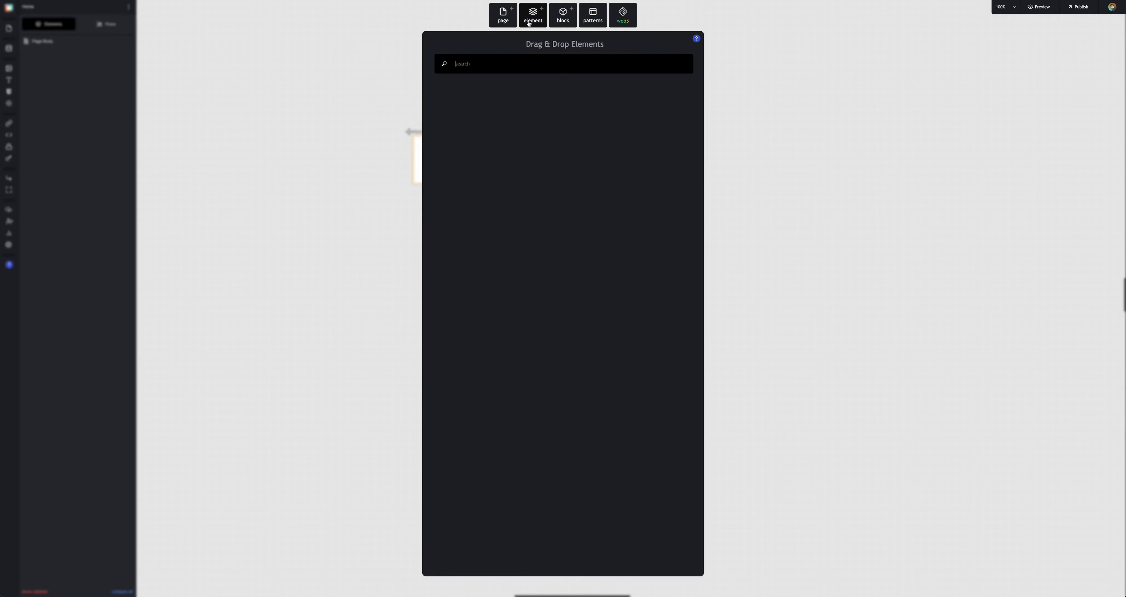
pyautogui.write('headin')
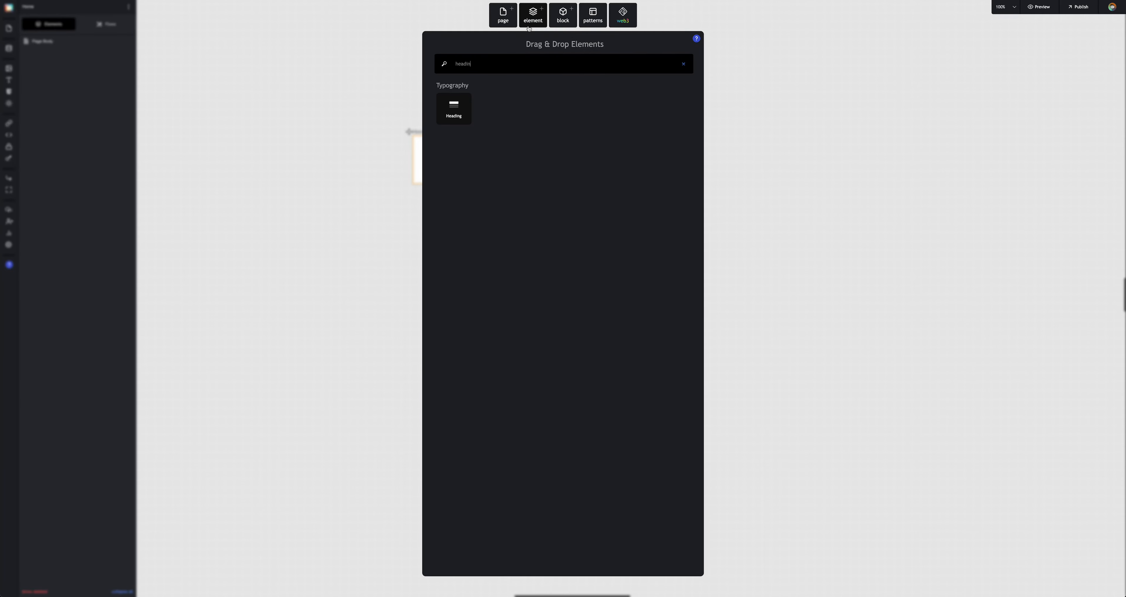
pyautogui.moveTo(453, 113); pyautogui.dragTo(456, 167)
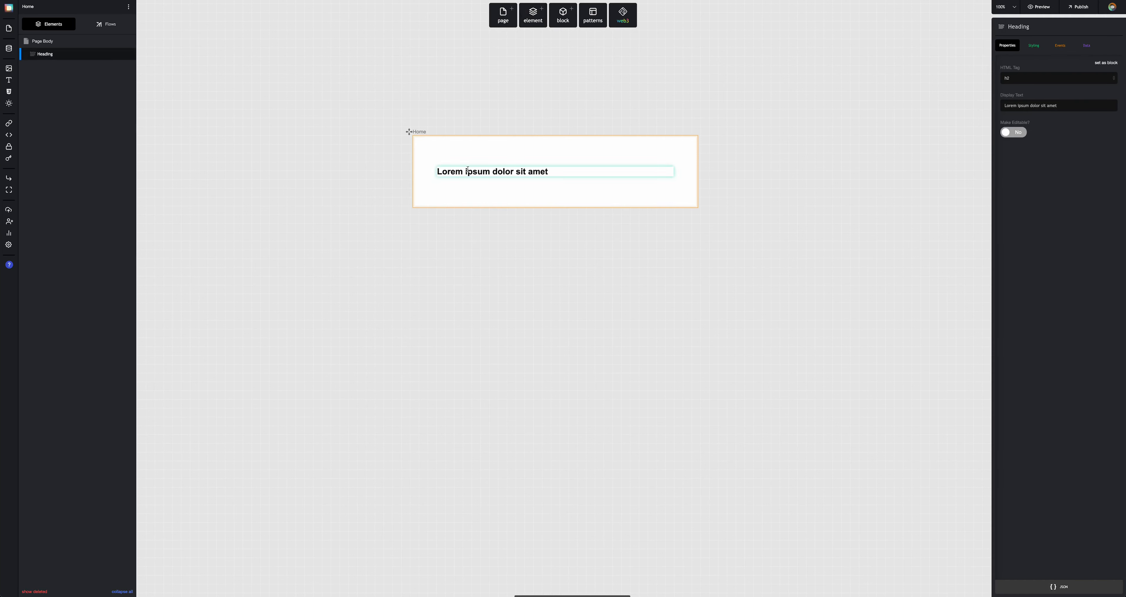
pyautogui.doubleClick(467, 170)
pyautogui.write('Generate')
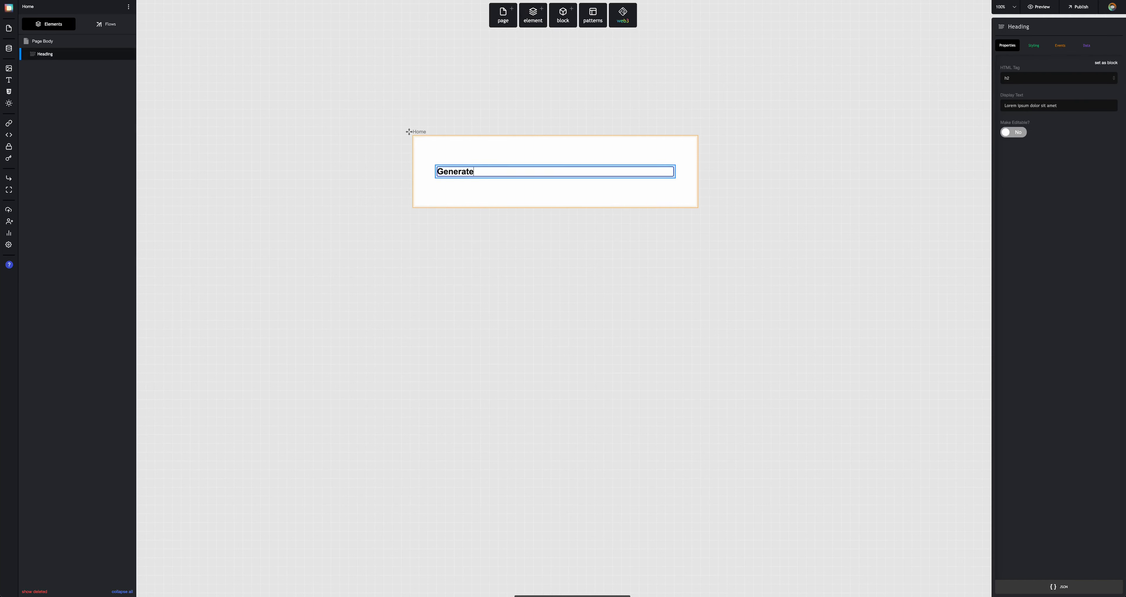
pyautogui.write(' and download QR Codes')
# Add a paragraph element below the heading with the text "Enter value"
pyautogui.click(541, 26)
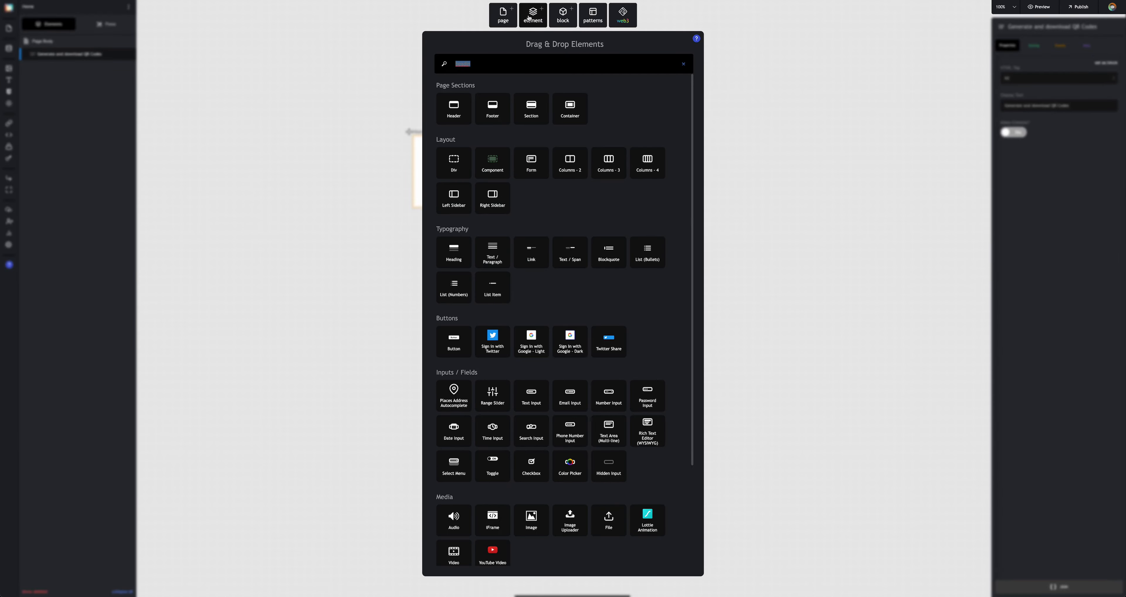
pyautogui.write('text')
pyautogui.moveTo(466, 103); pyautogui.dragTo(477, 180)
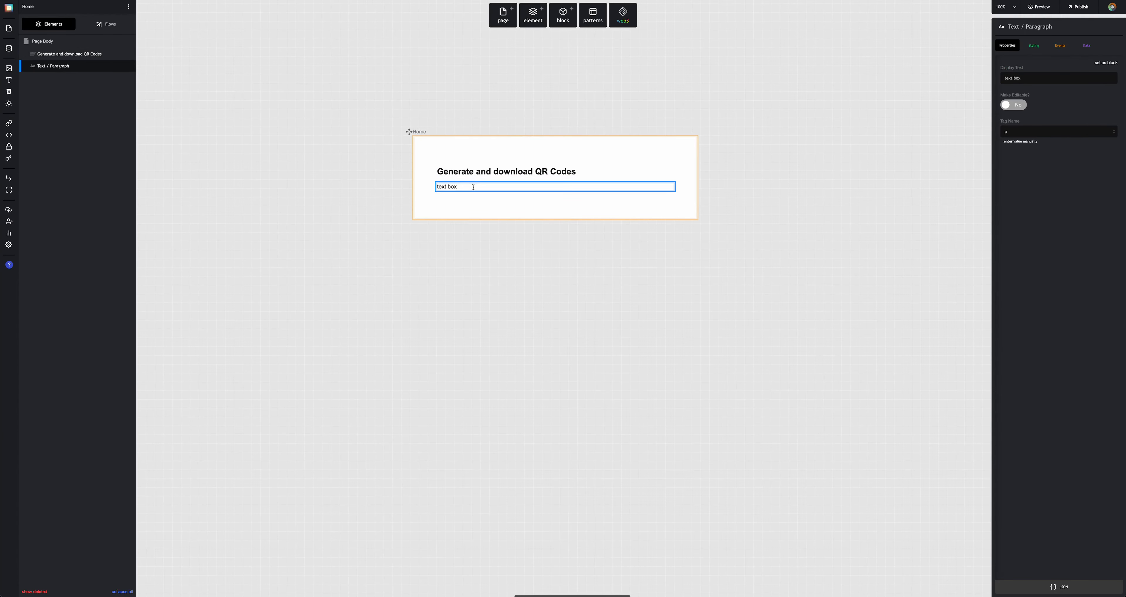
pyautogui.doubleClick(472, 187)
pyautogui.write('Enter value')
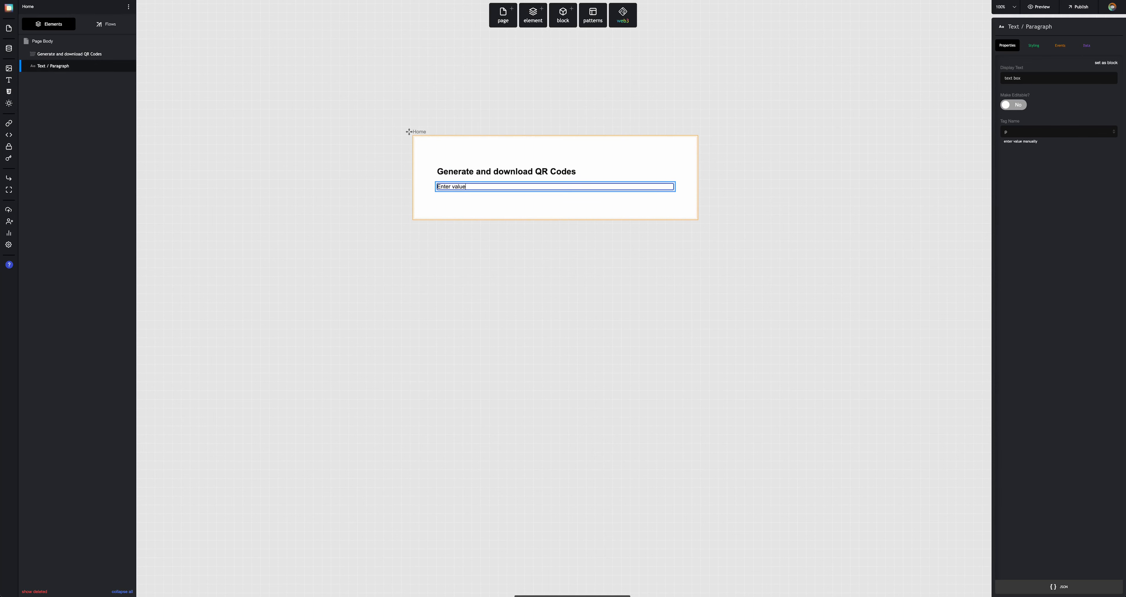
# Place a text input element below the "Enter value" paragraph
pyautogui.click(532, 15)
pyautogui.write('input')
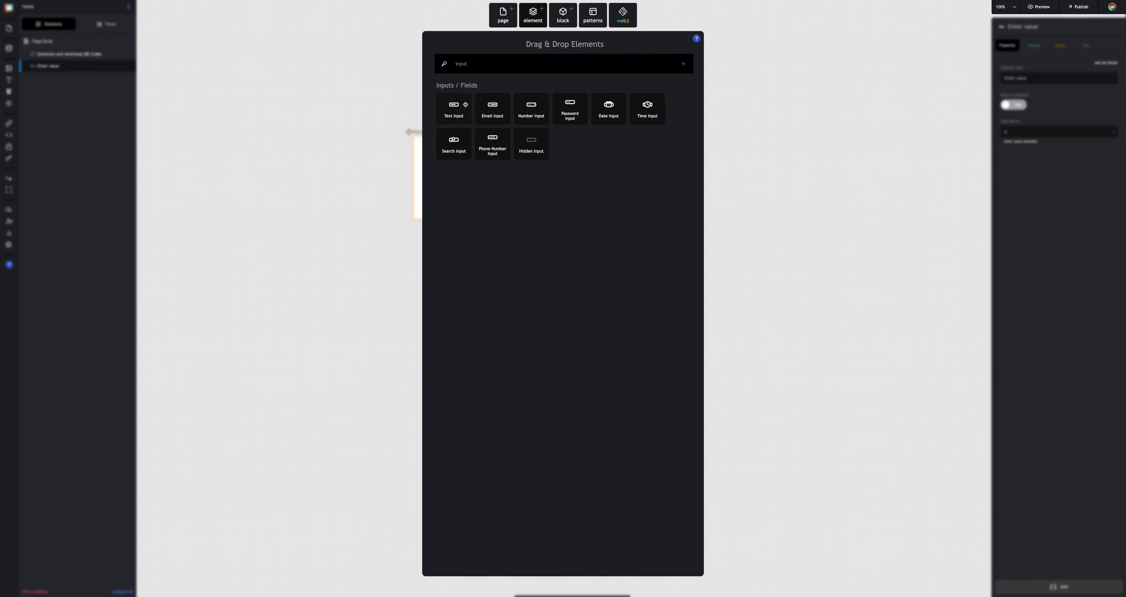
pyautogui.moveTo(464, 105); pyautogui.dragTo(493, 193)
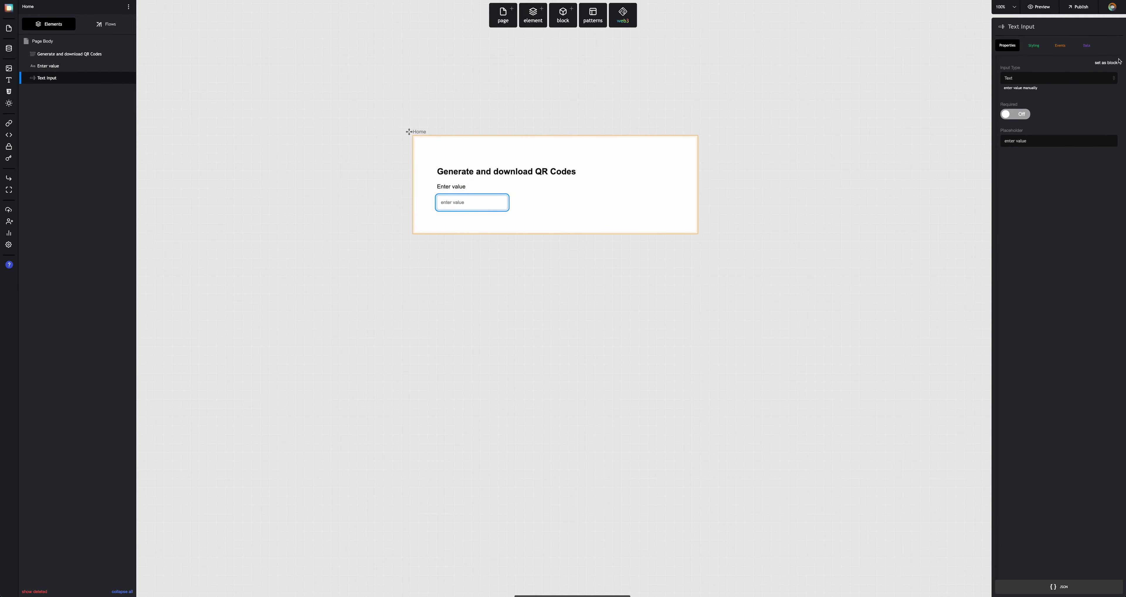
# Add an inline width property of 100% to the text input
pyautogui.click(1038, 49)
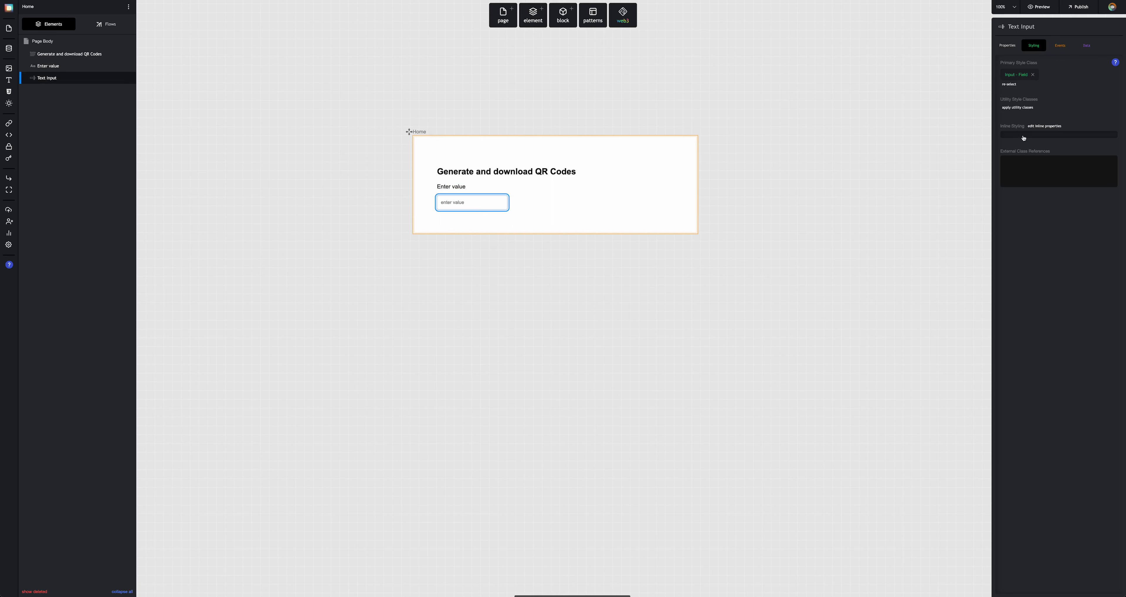
pyautogui.click(1081, 81)
pyautogui.write('width')
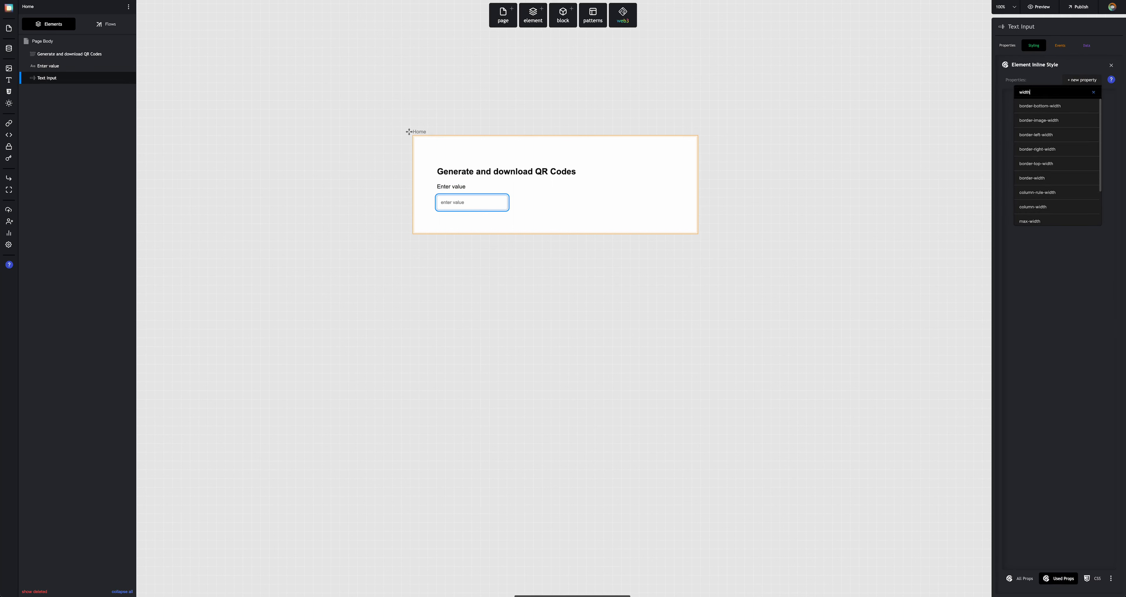
pyautogui.press('Return')
pyautogui.click(1075, 105)
pyautogui.click(1073, 131)
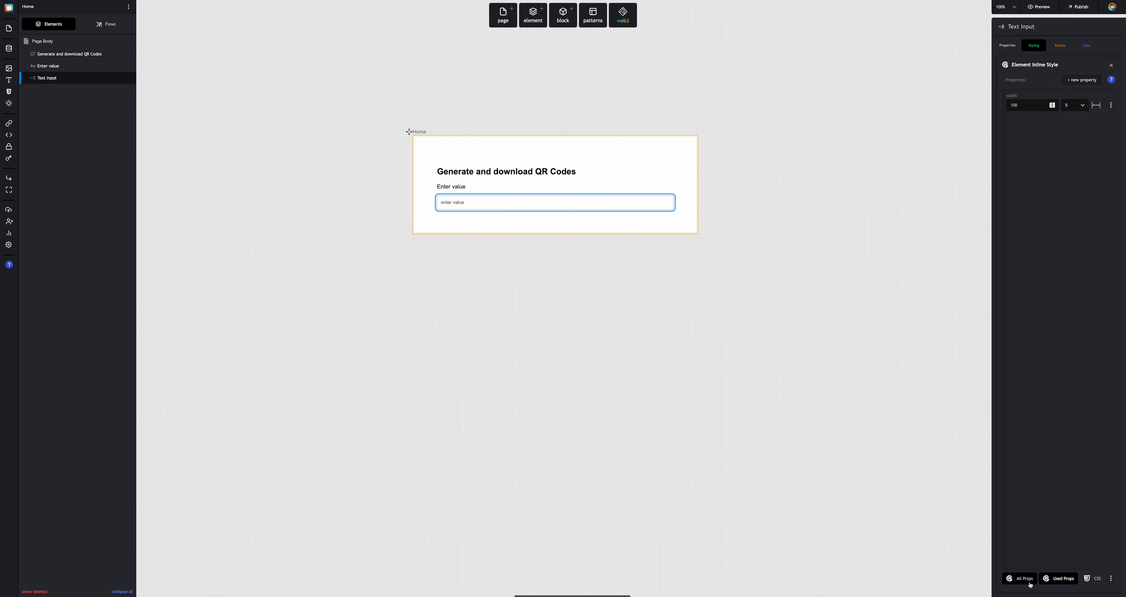
pyautogui.click(1021, 578)
pyautogui.click(1037, 132)
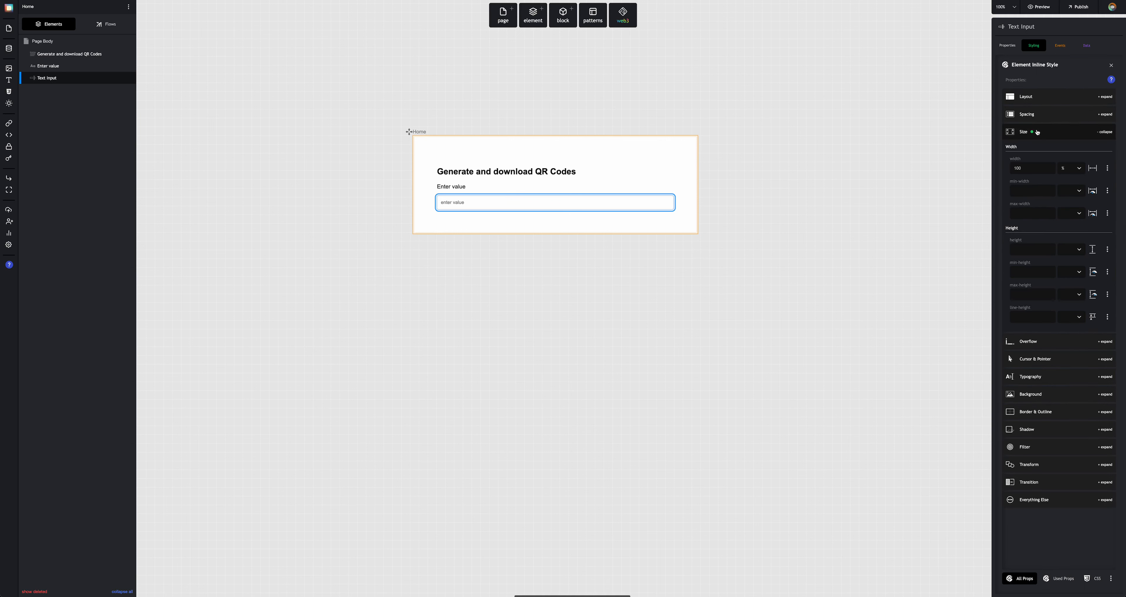
pyautogui.click(1039, 131)
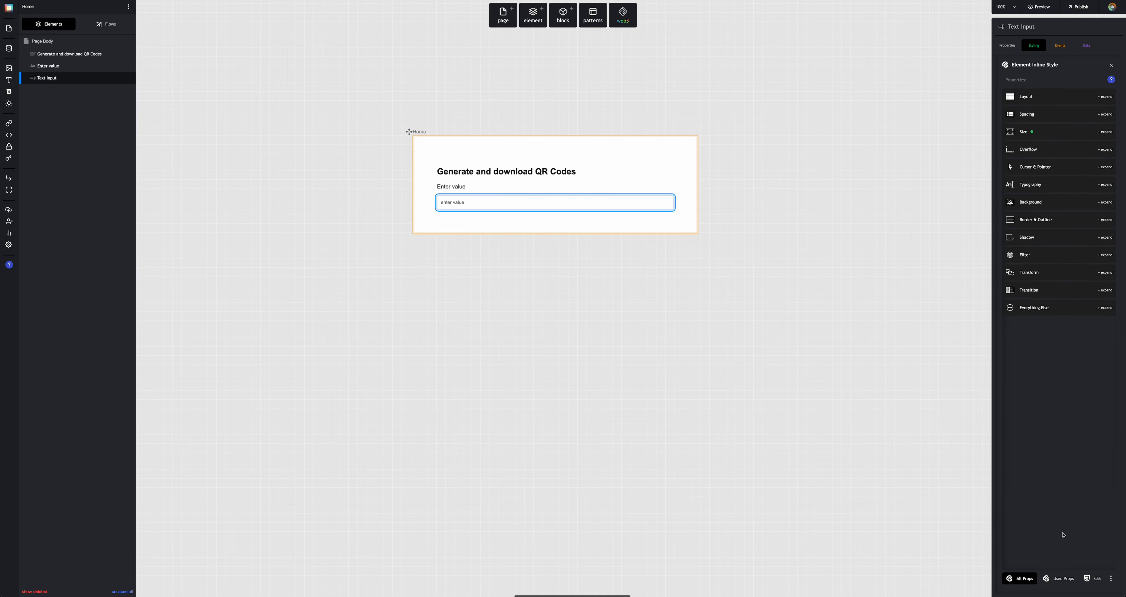
pyautogui.click(1059, 578)
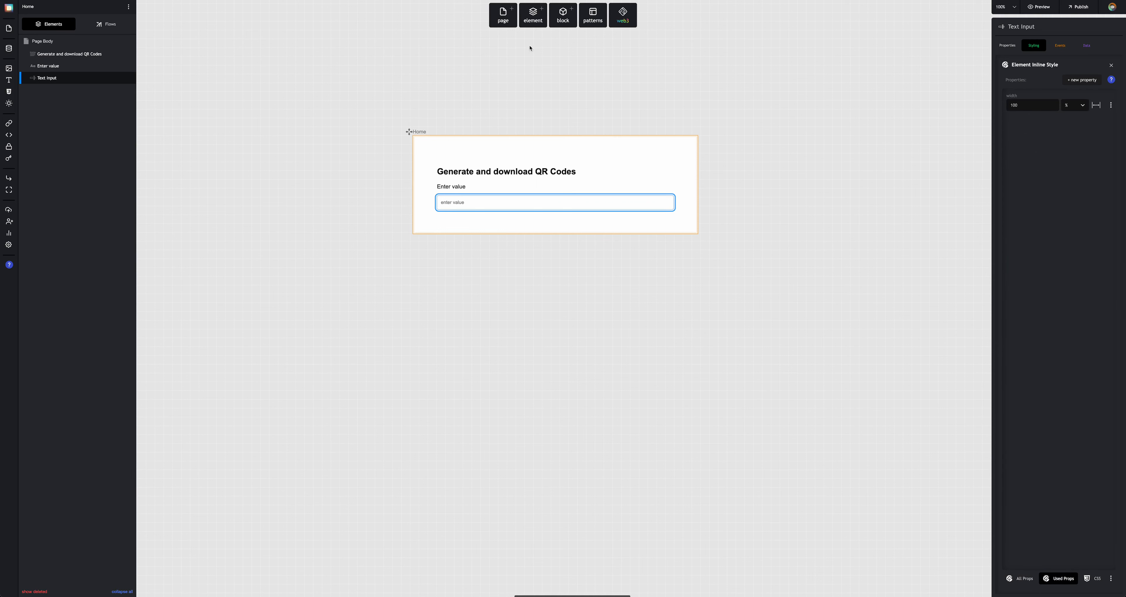
# Add a button below the text input and label it "generate QR Code"
pyautogui.click(534, 21)
pyautogui.write('butto')
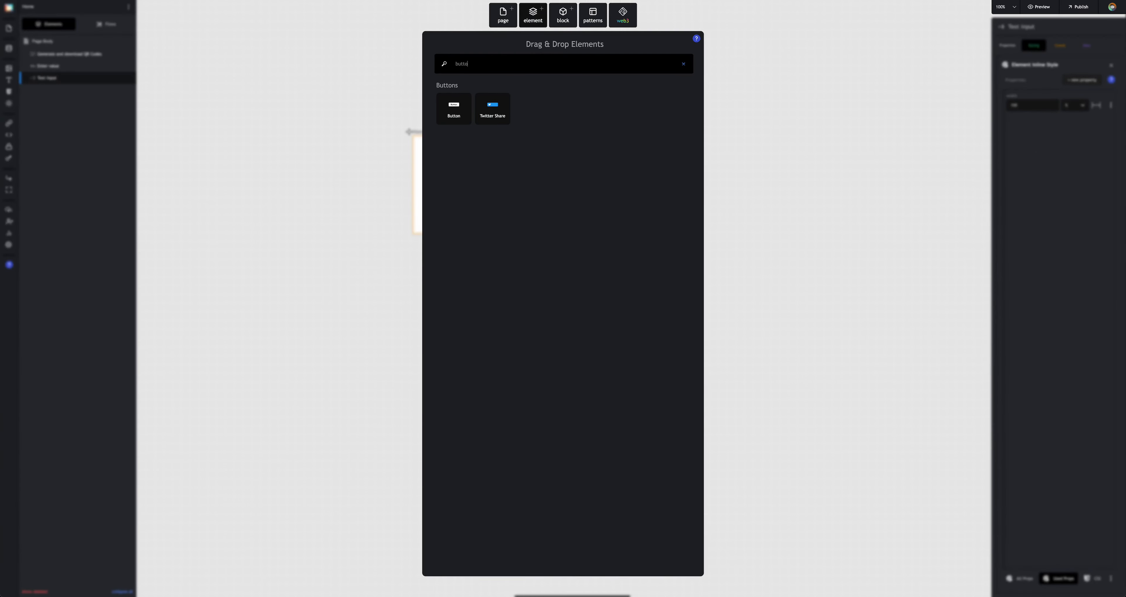
pyautogui.moveTo(443, 111); pyautogui.dragTo(472, 226)
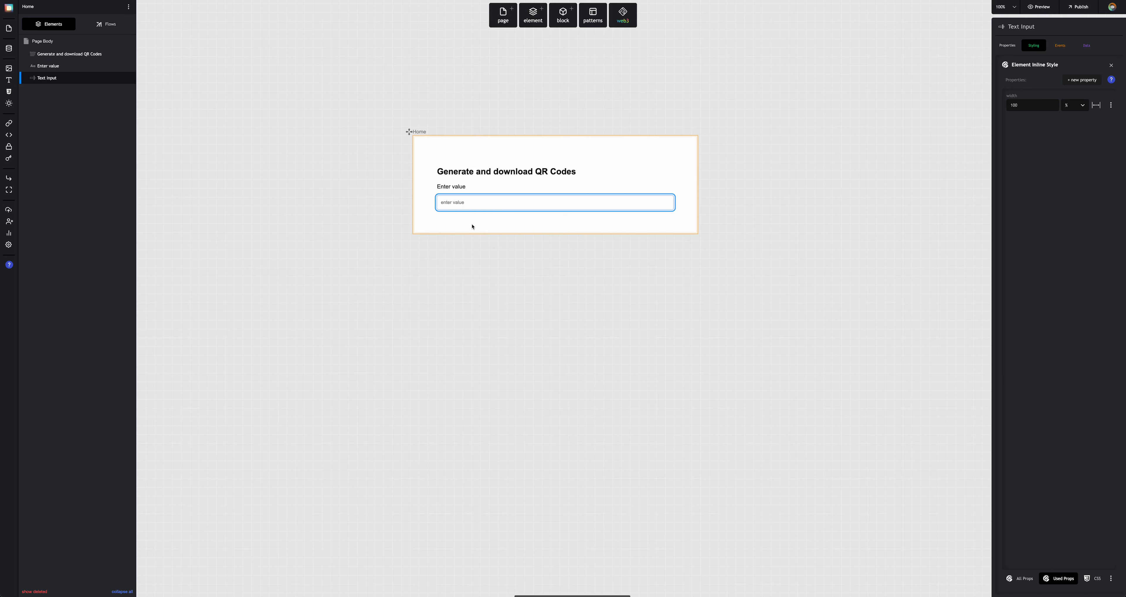
pyautogui.doubleClick(448, 217)
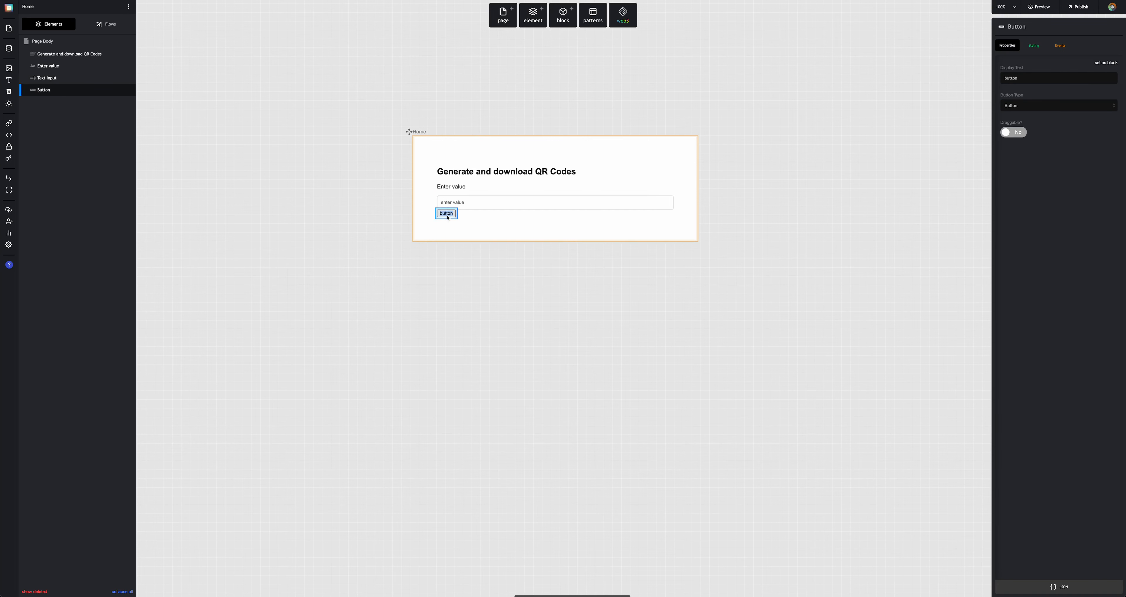
pyautogui.write('generate QR Code')
# Add an image element below the button and set its image source's media type to Media Library
pyautogui.click(533, 19)
pyautogui.write('image')
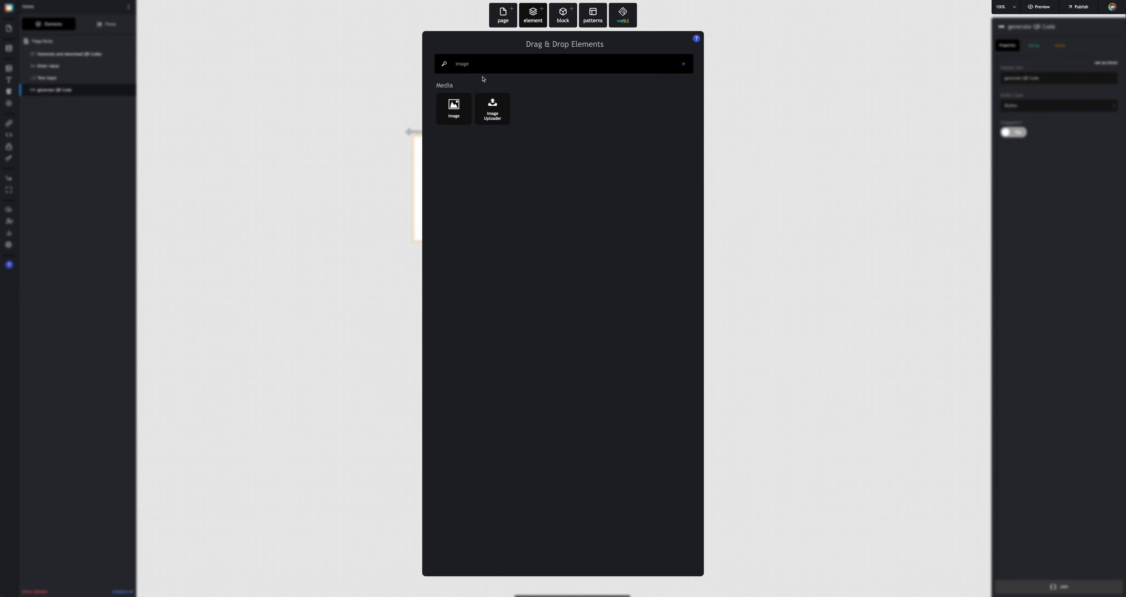
pyautogui.moveTo(466, 100); pyautogui.dragTo(517, 226)
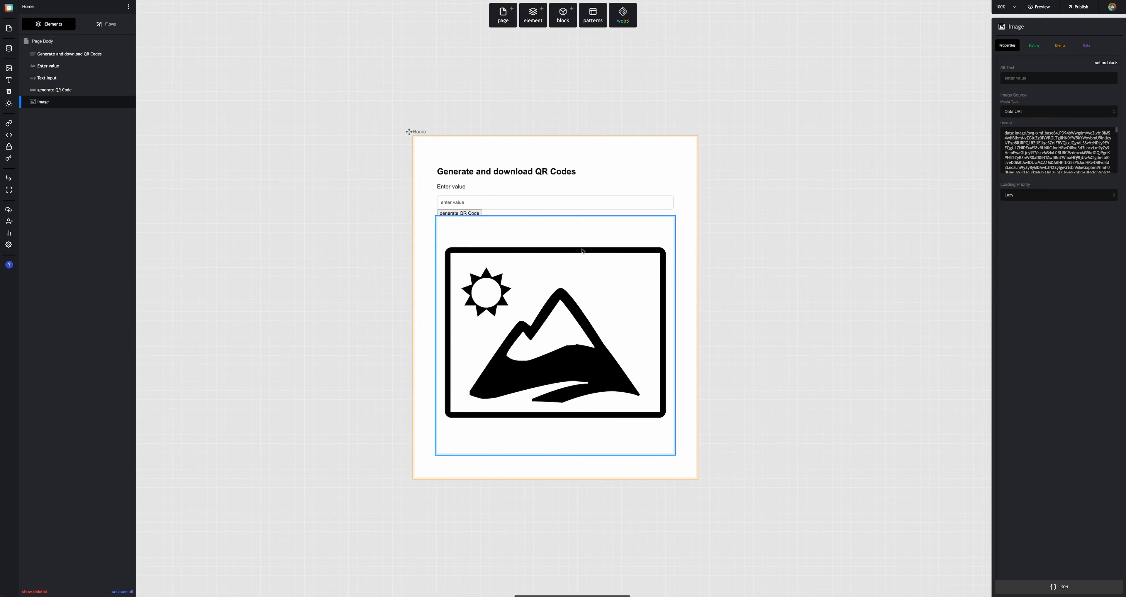
pyautogui.click(1016, 114)
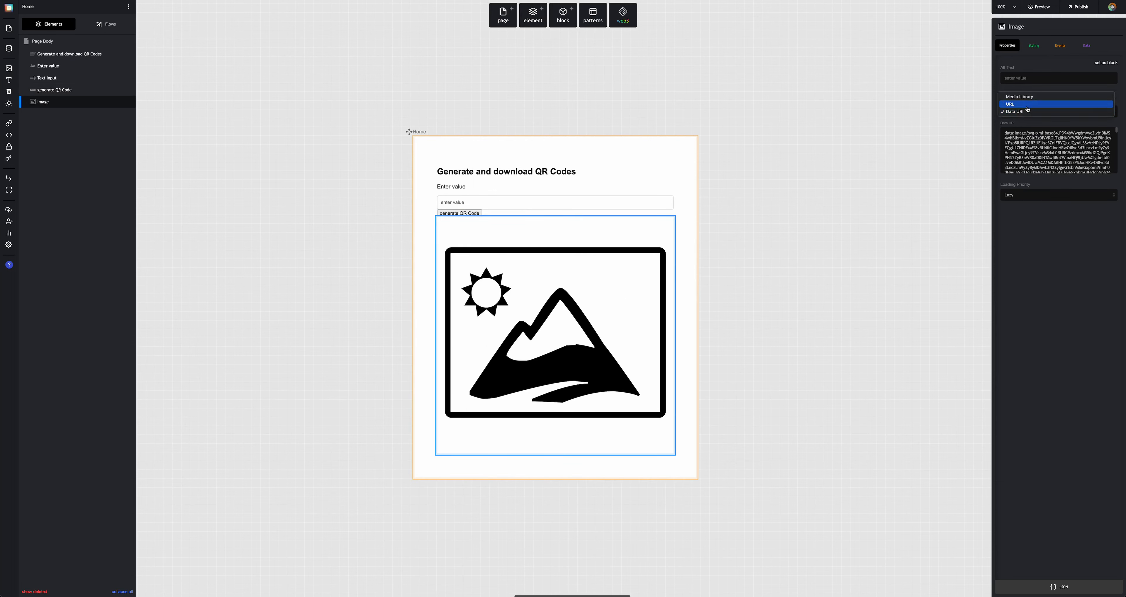
pyautogui.click(1019, 96)
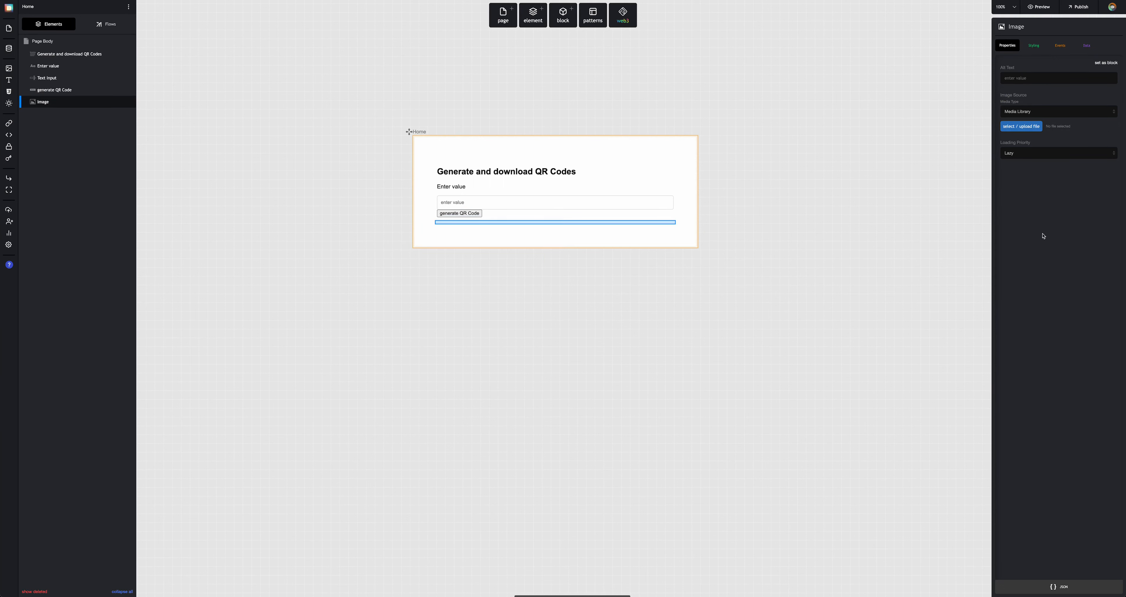
# Inspect the image's primary style class and remove that class from the image element
pyautogui.click(1034, 47)
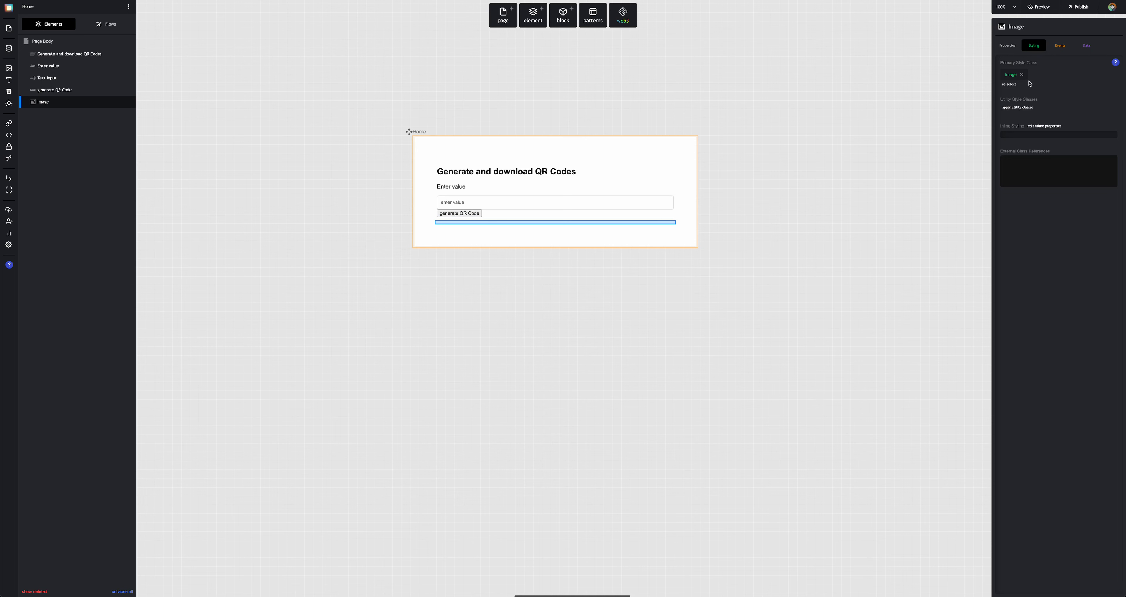
pyautogui.click(1008, 79)
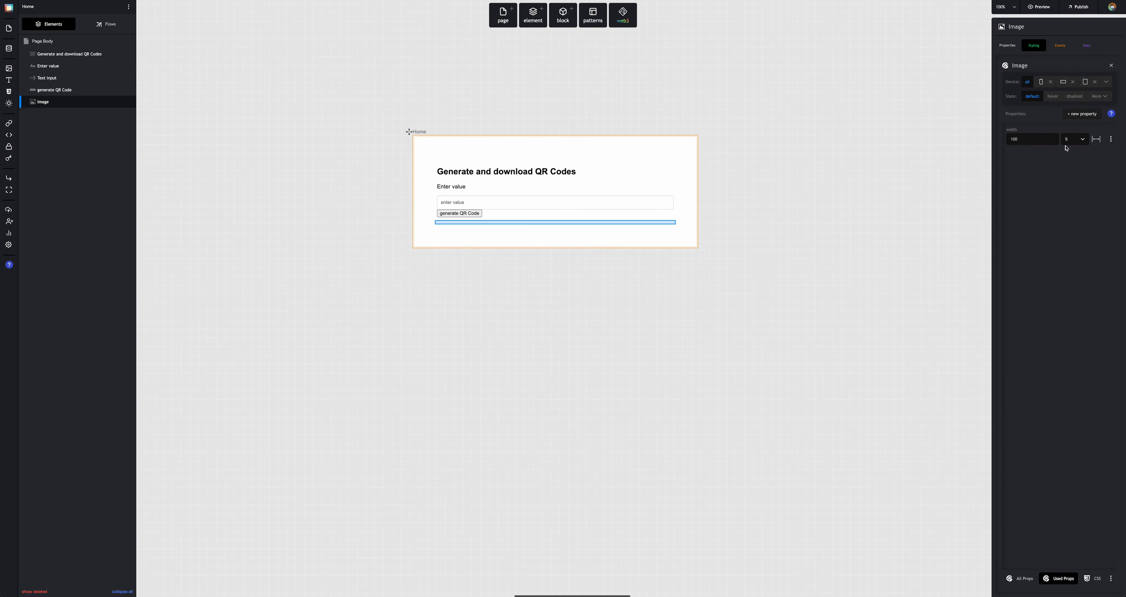
pyautogui.click(1031, 46)
pyautogui.click(1021, 75)
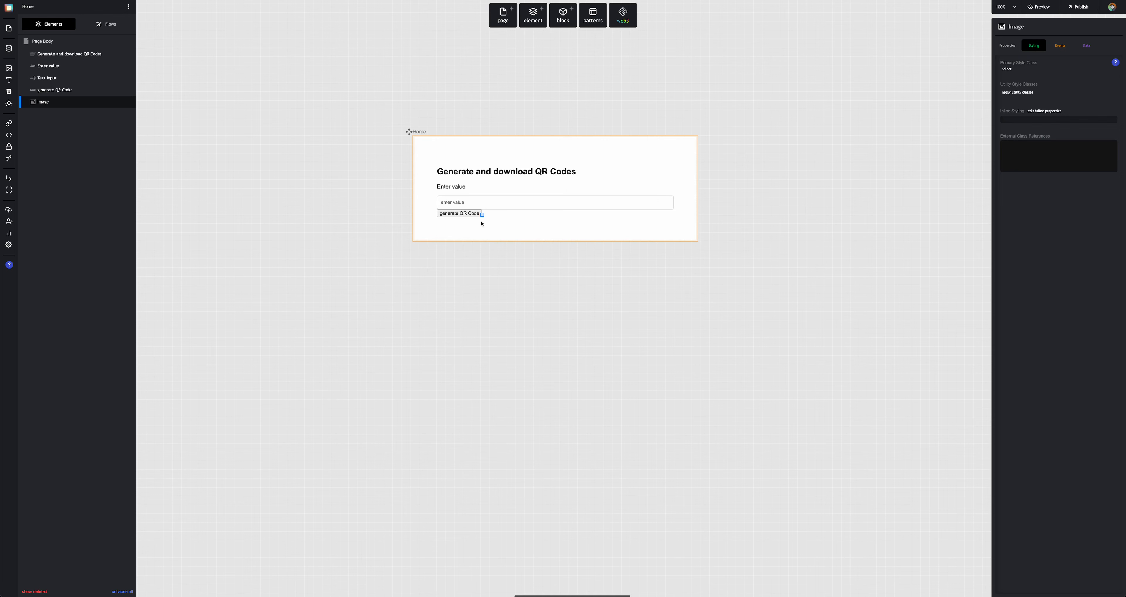
# Add a div below the generate button, nest the image inside it and name the div "QR Code"
pyautogui.click(534, 19)
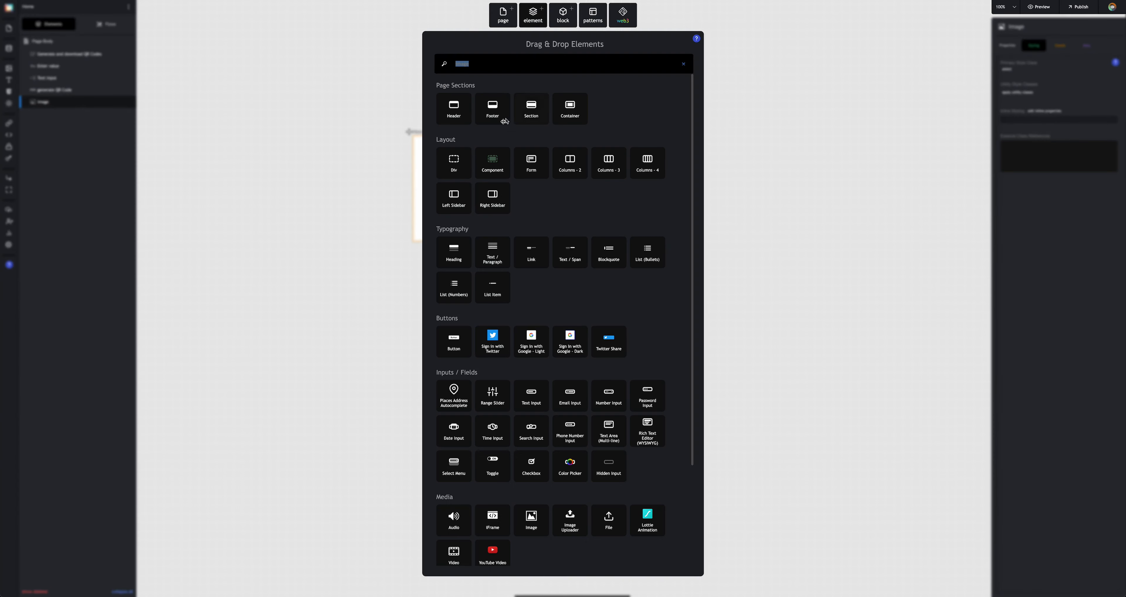
pyautogui.moveTo(453, 161); pyautogui.dragTo(75, 99)
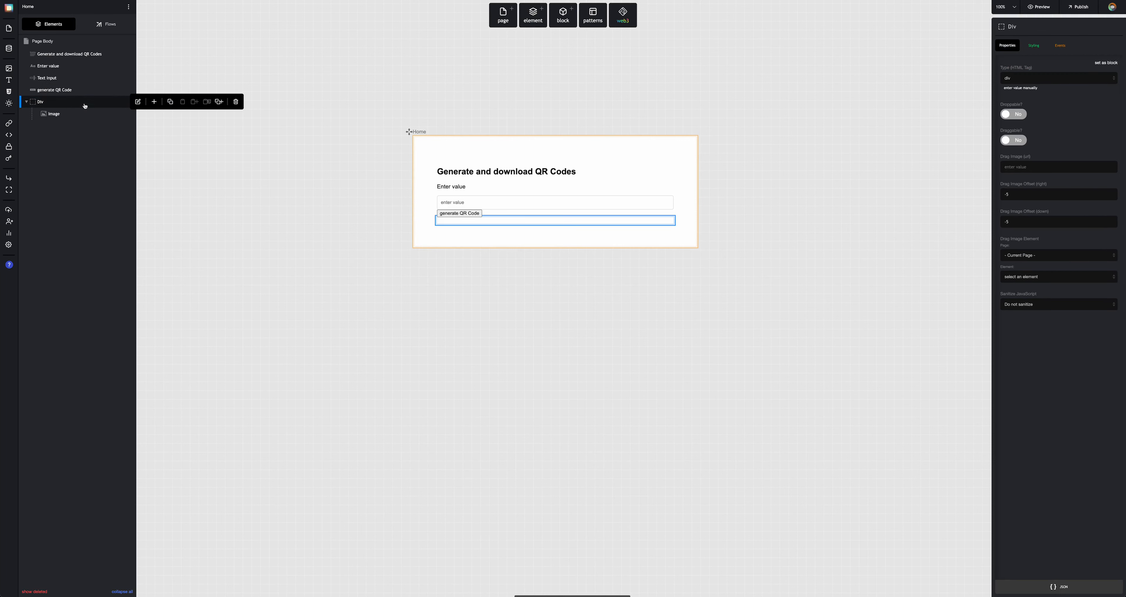
pyautogui.click(1019, 30)
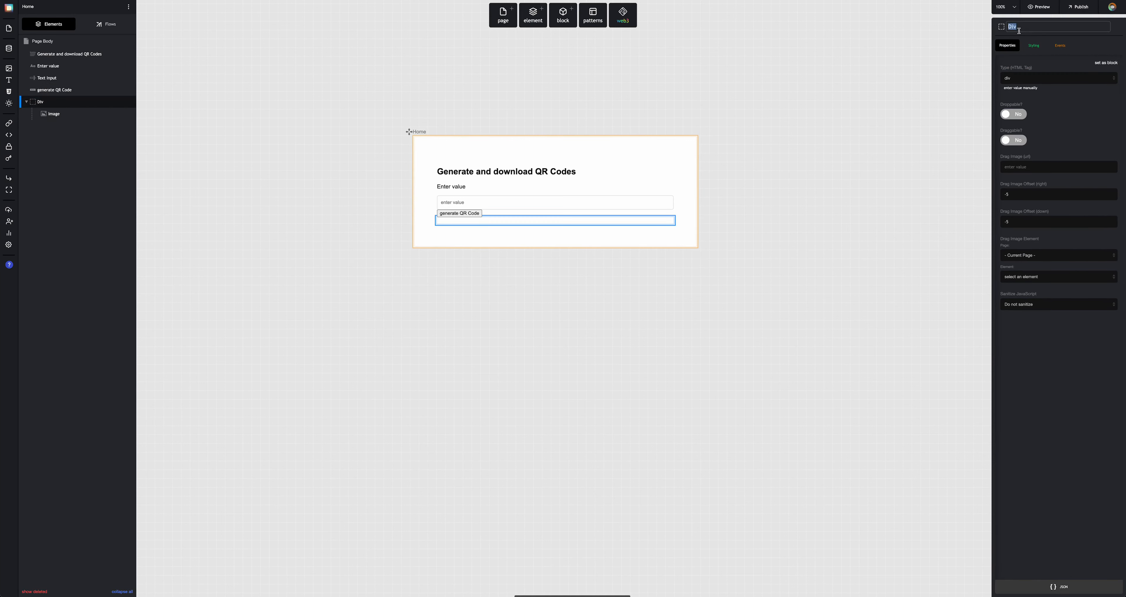
pyautogui.write('QR Code')
# Add a div named "Value & Button" below the heading and nest the "Enter value" text, text input and generate button inside it
pyautogui.click(532, 25)
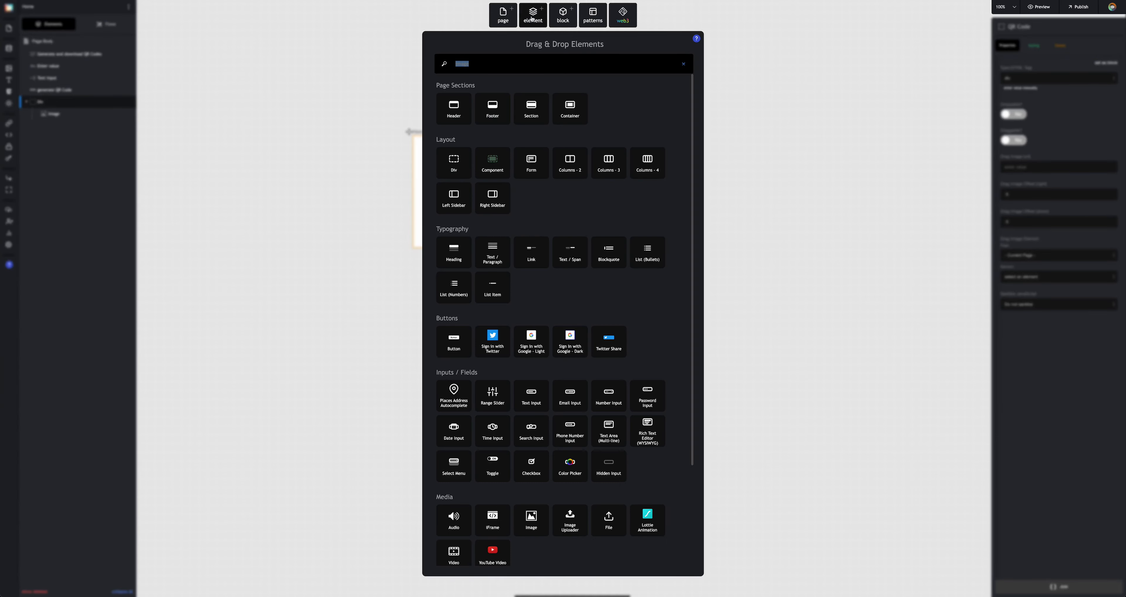
pyautogui.write('div')
pyautogui.moveTo(454, 164); pyautogui.dragTo(89, 62)
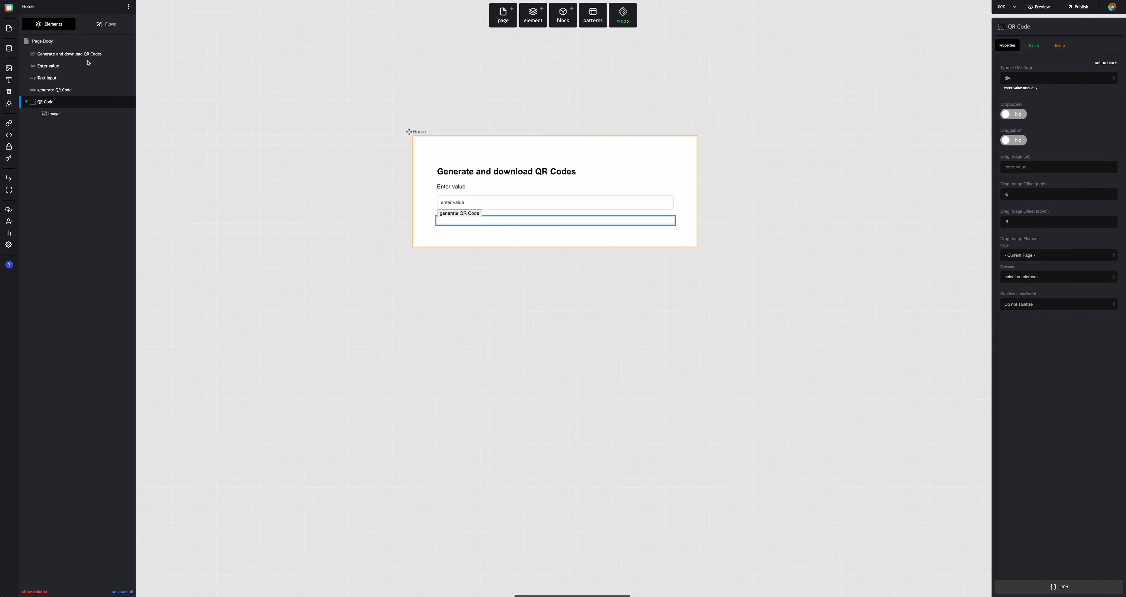
pyautogui.doubleClick(1018, 25)
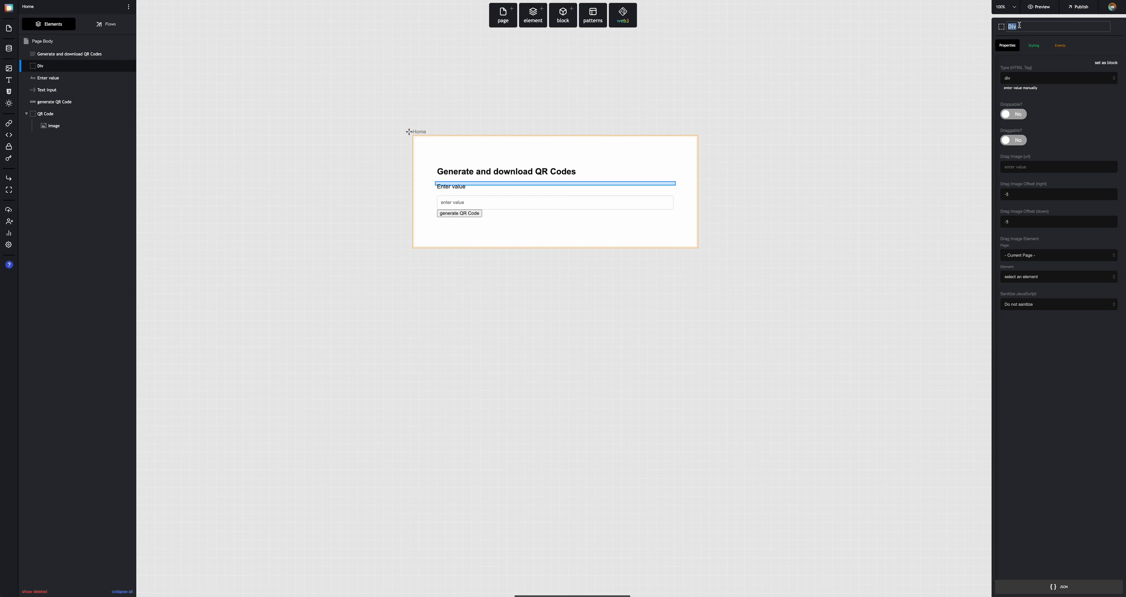
pyautogui.write('Value & Button')
pyautogui.moveTo(88, 78)
pyautogui.mouseDown()
pyautogui.moveTo(105, 70)
pyautogui.moveTo(93, 71)
pyautogui.mouseUp()
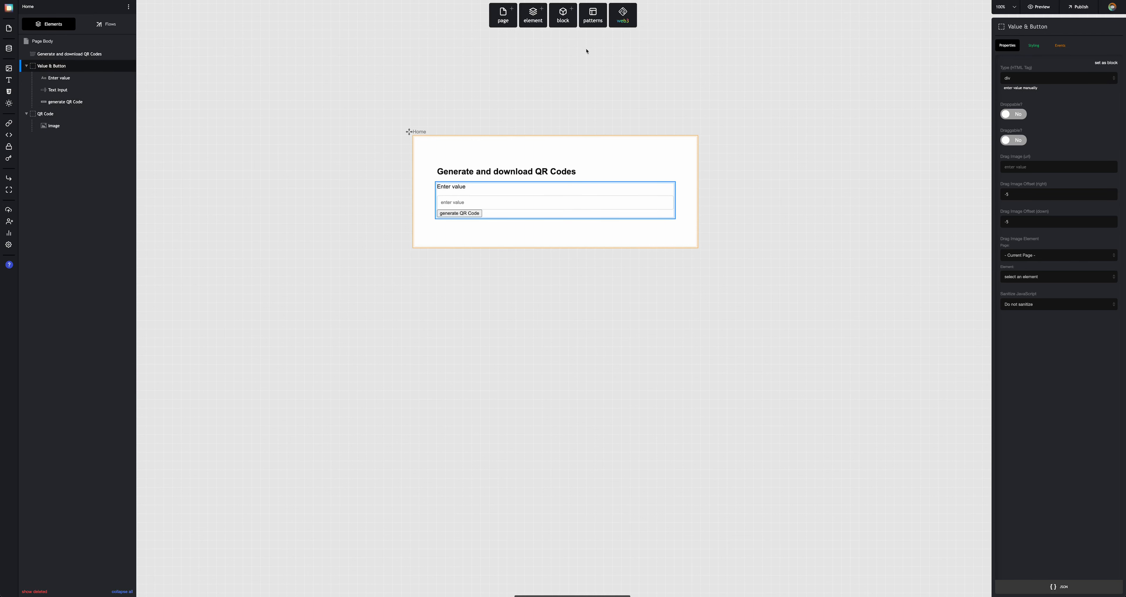
# Add a button below the image inside the "QR Code" div and label it "download"
pyautogui.click(526, 18)
pyautogui.write('but')
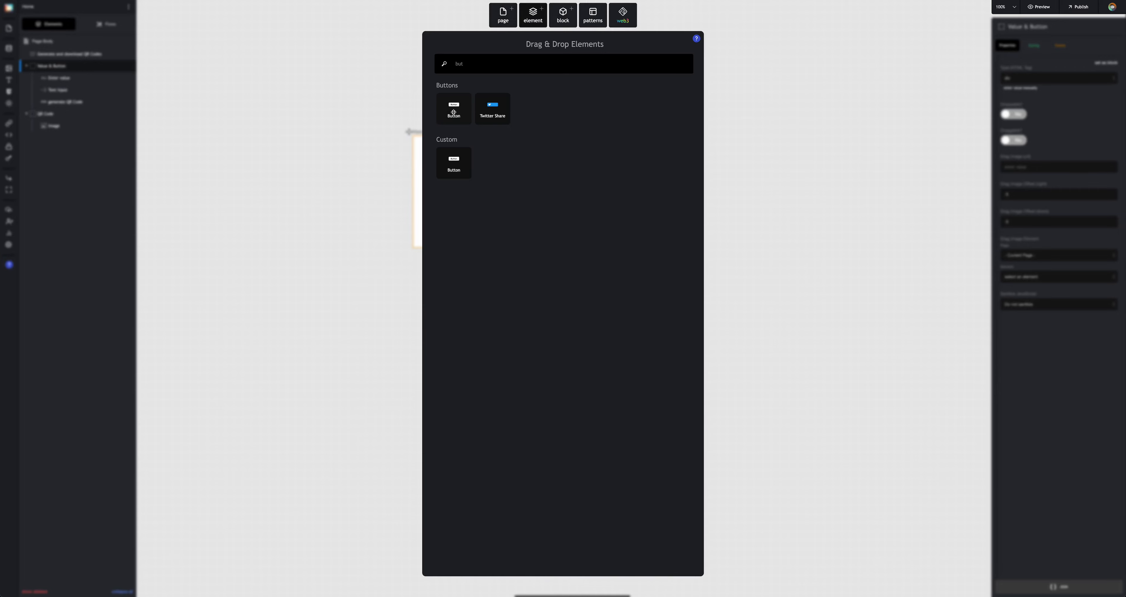
pyautogui.moveTo(454, 112); pyautogui.dragTo(48, 131)
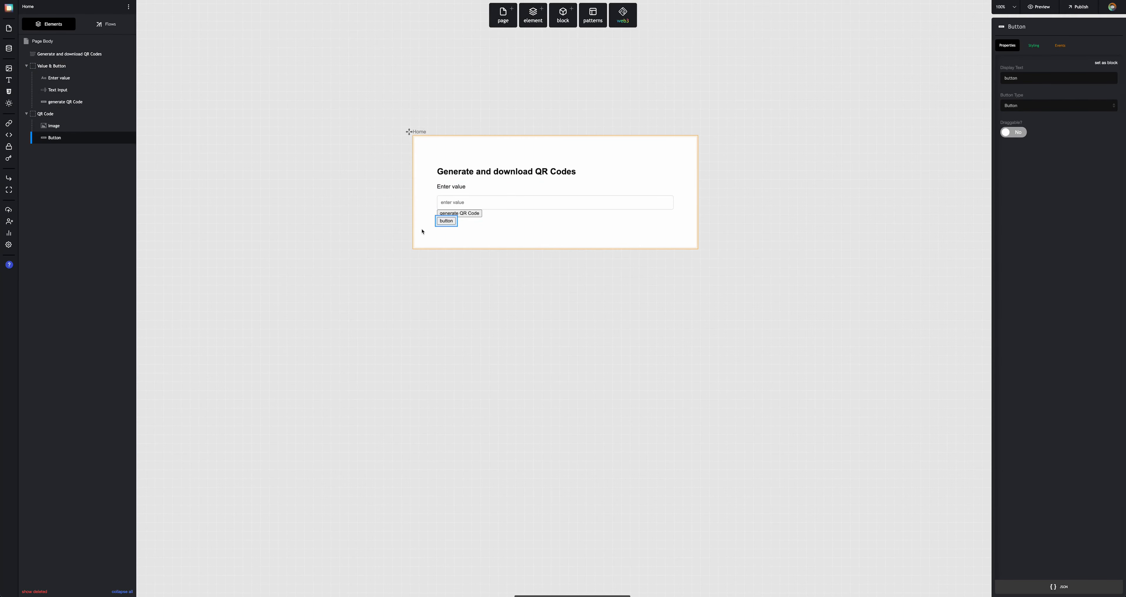
pyautogui.doubleClick(450, 223)
pyautogui.write('down')
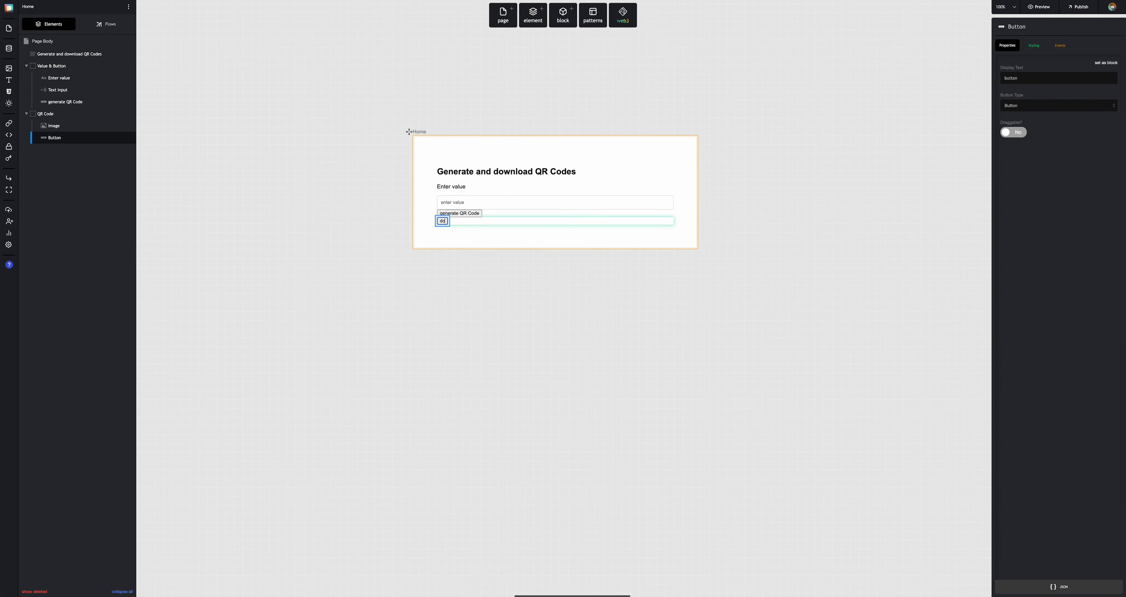
pyautogui.write('load')
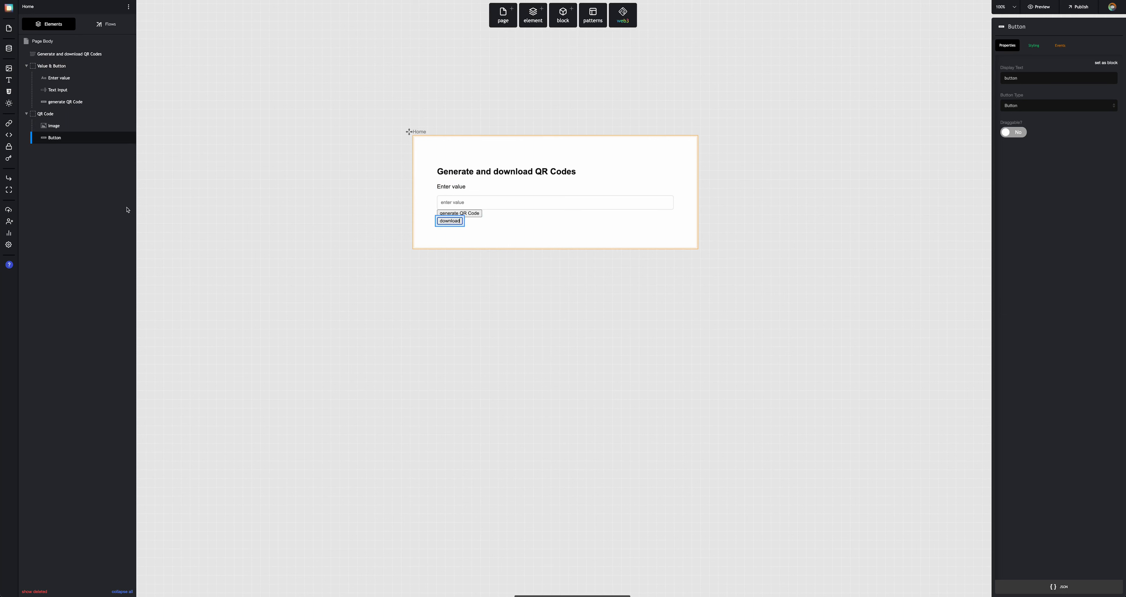
pyautogui.click(66, 228)
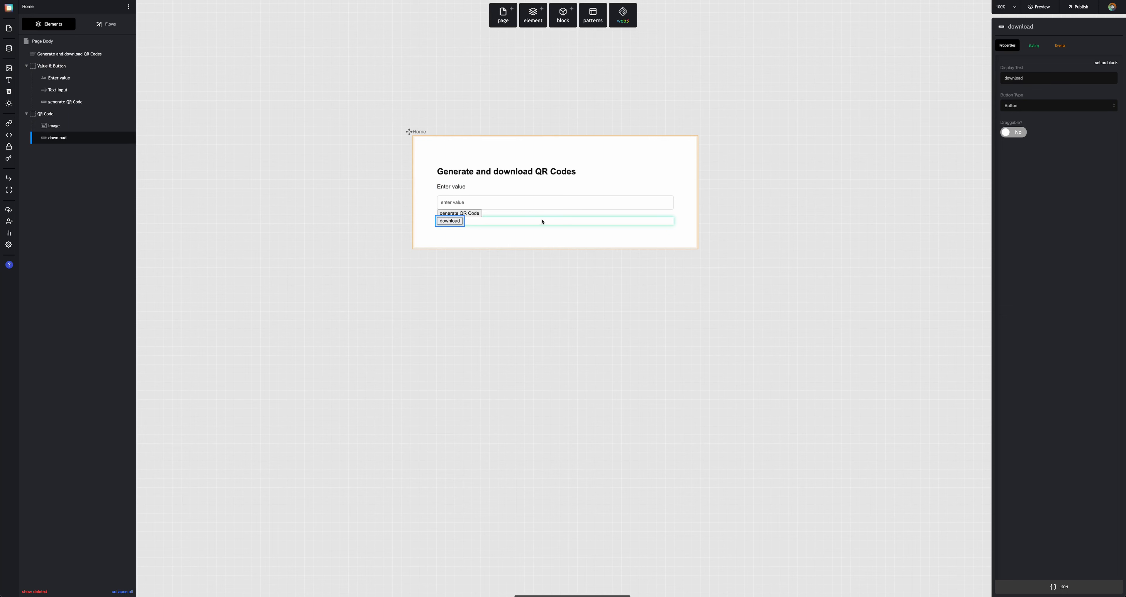
# Give the "QR Code" div an inline margin property with a top margin of 3 em
pyautogui.click(508, 222)
pyautogui.click(1028, 46)
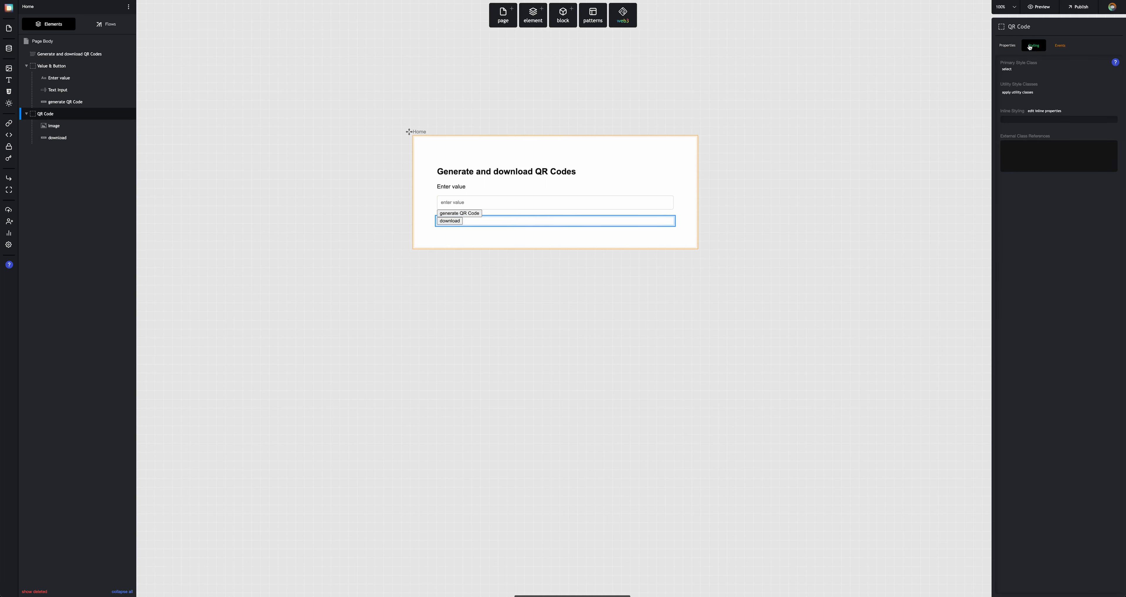
pyautogui.click(1081, 79)
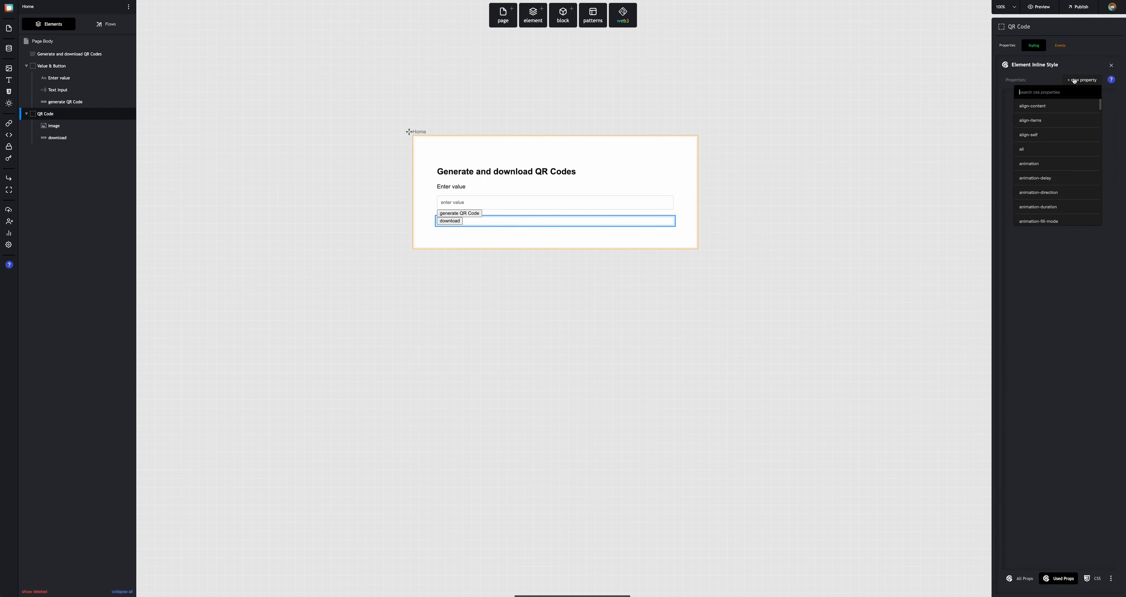
pyautogui.write('margin')
pyautogui.click(1027, 106)
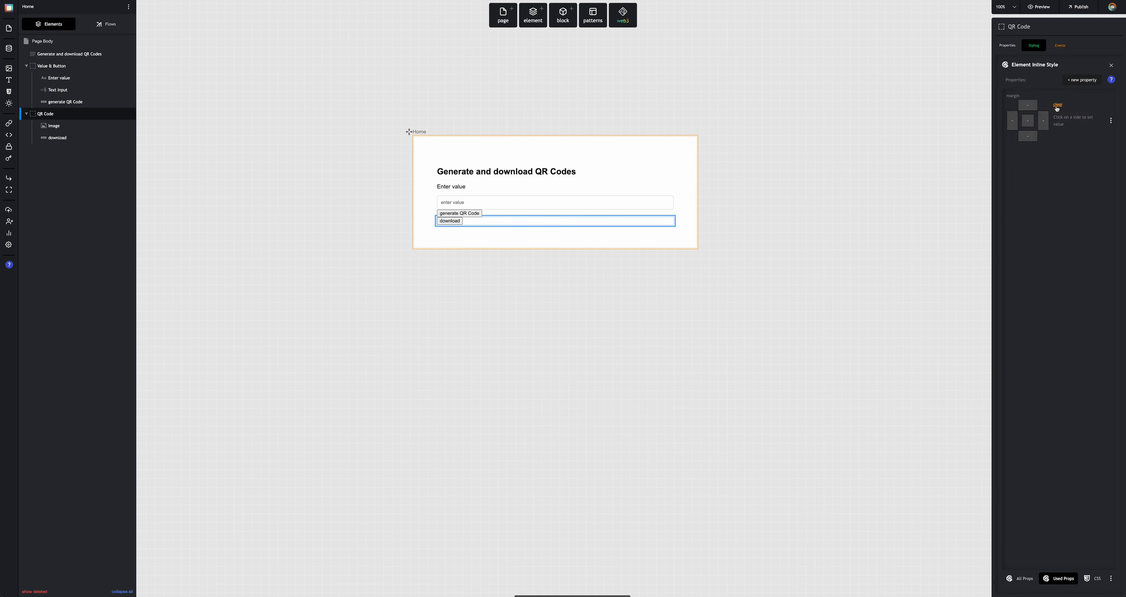
pyautogui.click(1087, 124)
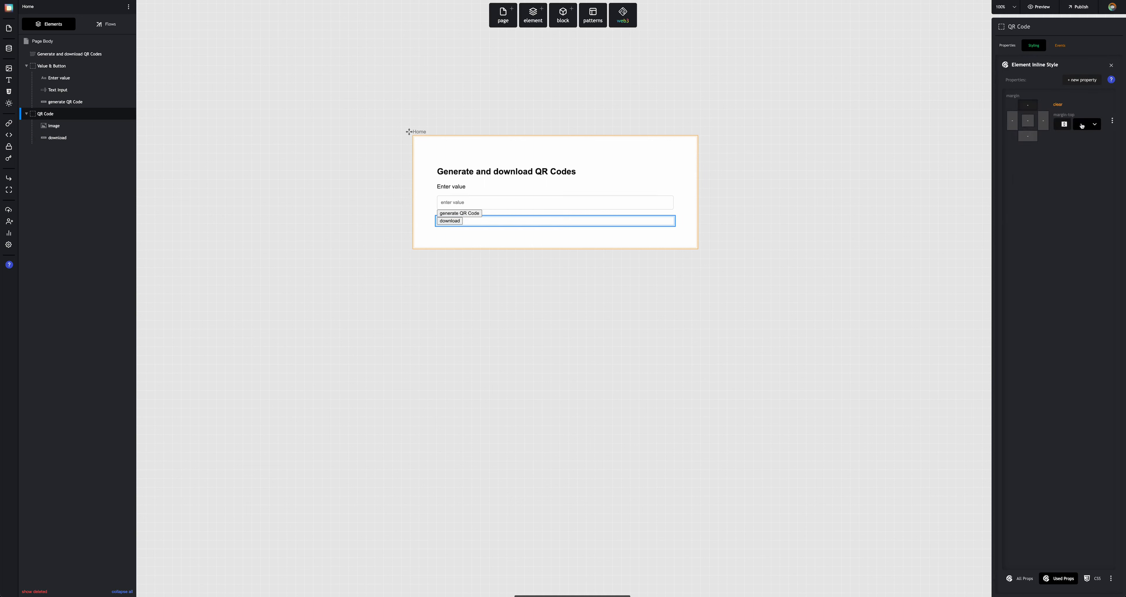
pyautogui.click(1084, 187)
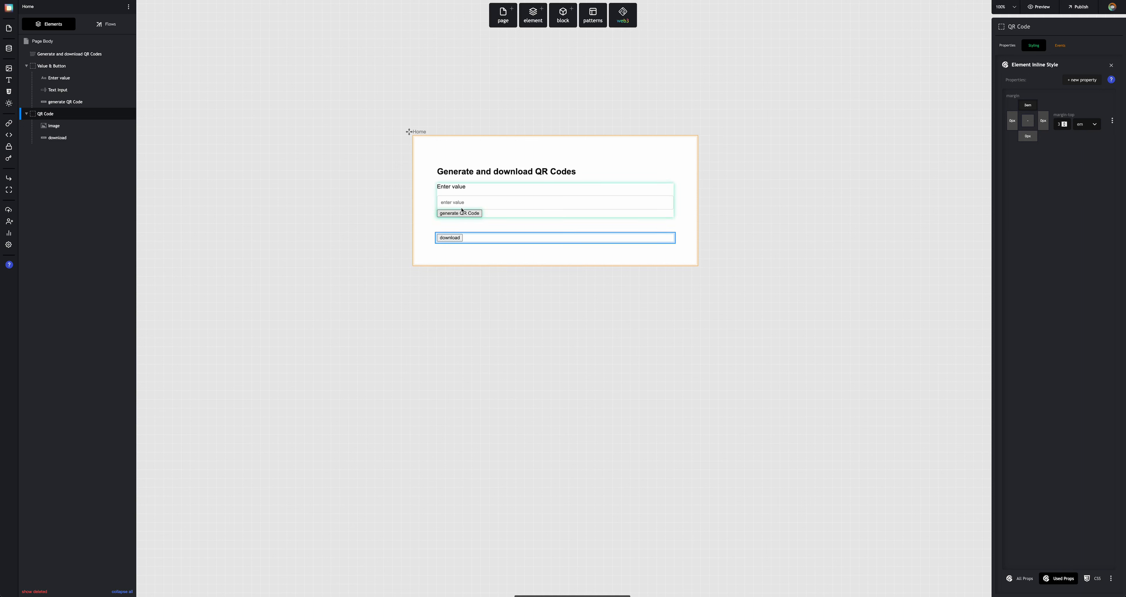
# Extend the "Enter value" text to read "Enter value to convert to QR Code"
pyautogui.click(460, 187)
pyautogui.doubleClick(460, 186)
pyautogui.click(473, 186)
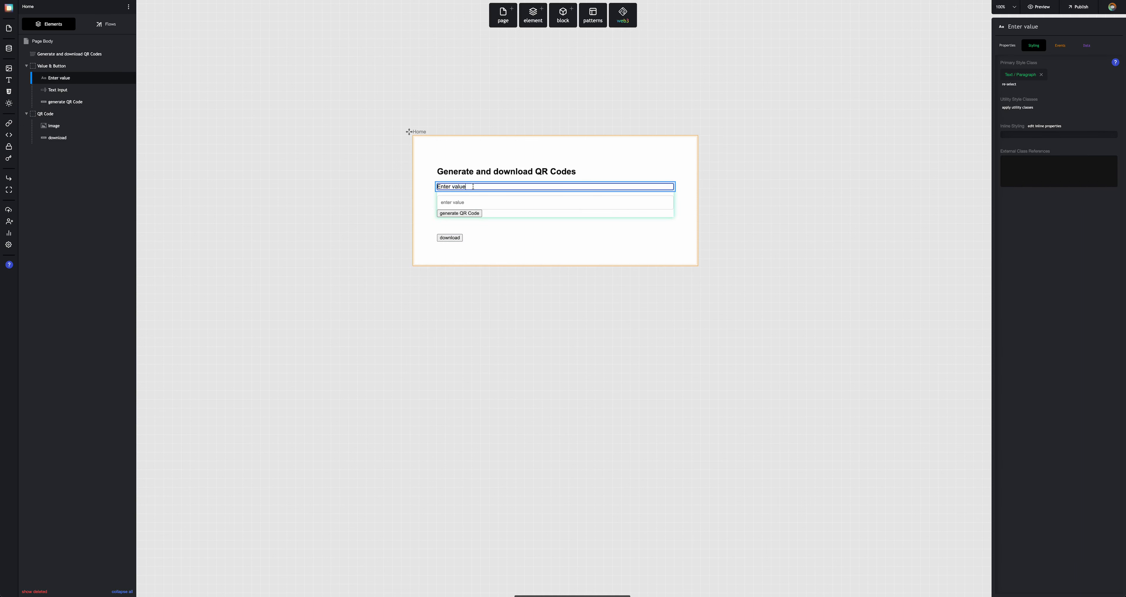
pyautogui.write('to convert to QR Code')
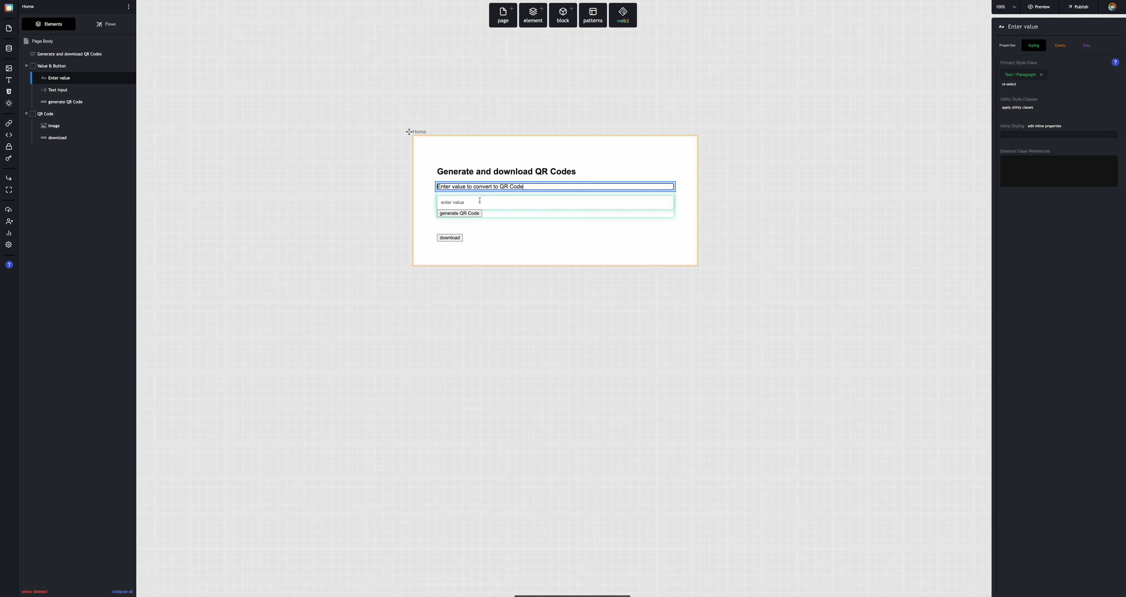
# Set the text input's placeholder to "enter value for QR Code"
pyautogui.click(480, 201)
pyautogui.click(1007, 45)
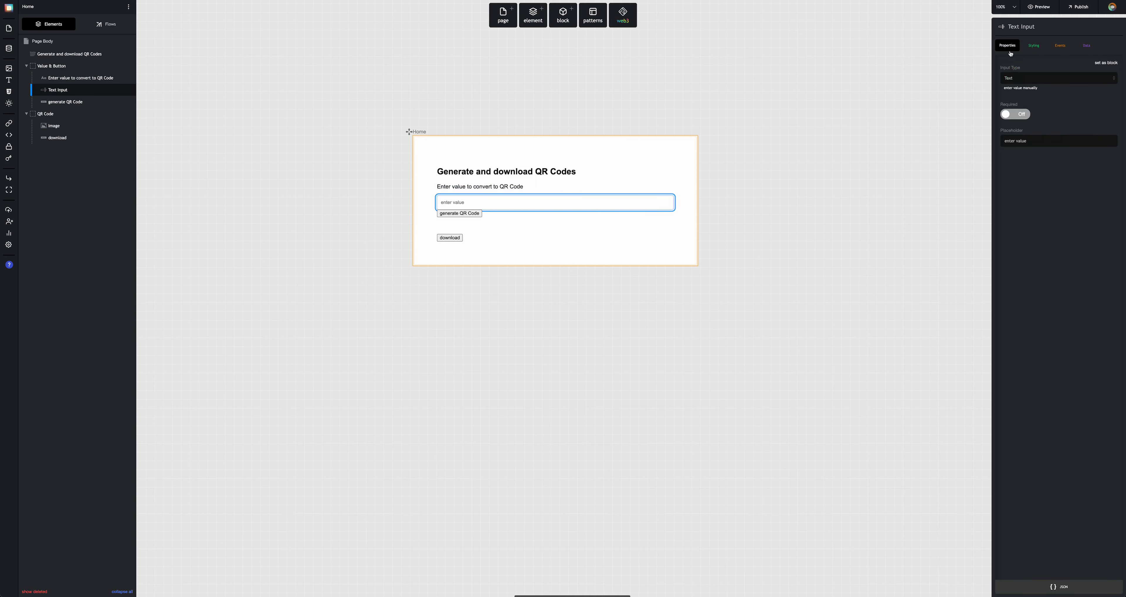
pyautogui.doubleClick(1027, 141)
pyautogui.press('Right')
pyautogui.write('for QR Code')
# Add an inline margin-top property of 1 em to the "generate QR Code" button
pyautogui.click(481, 213)
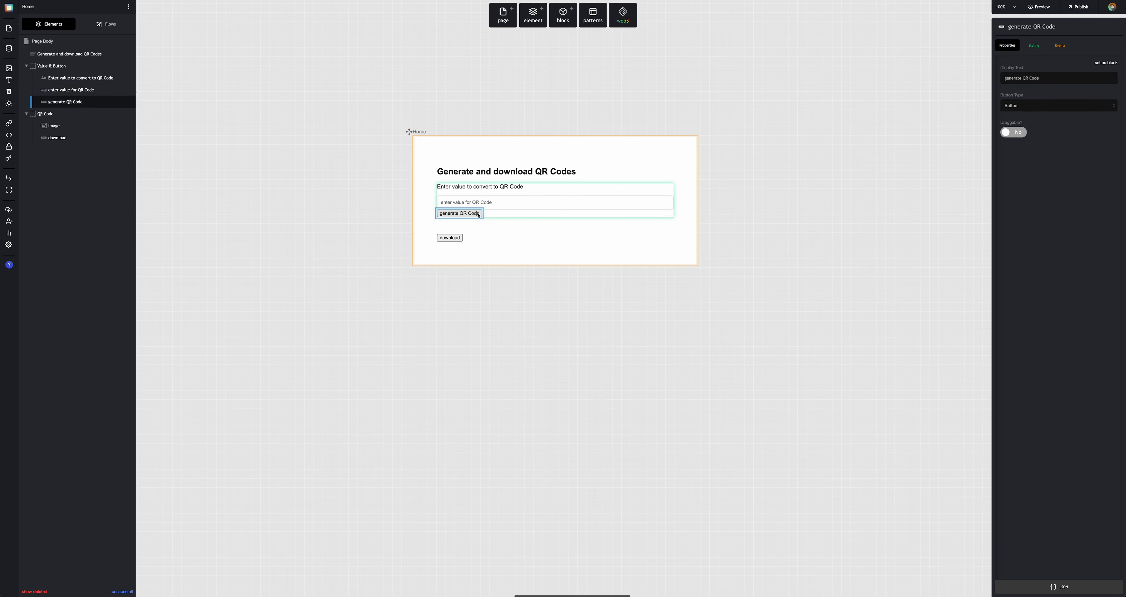
pyautogui.click(1033, 46)
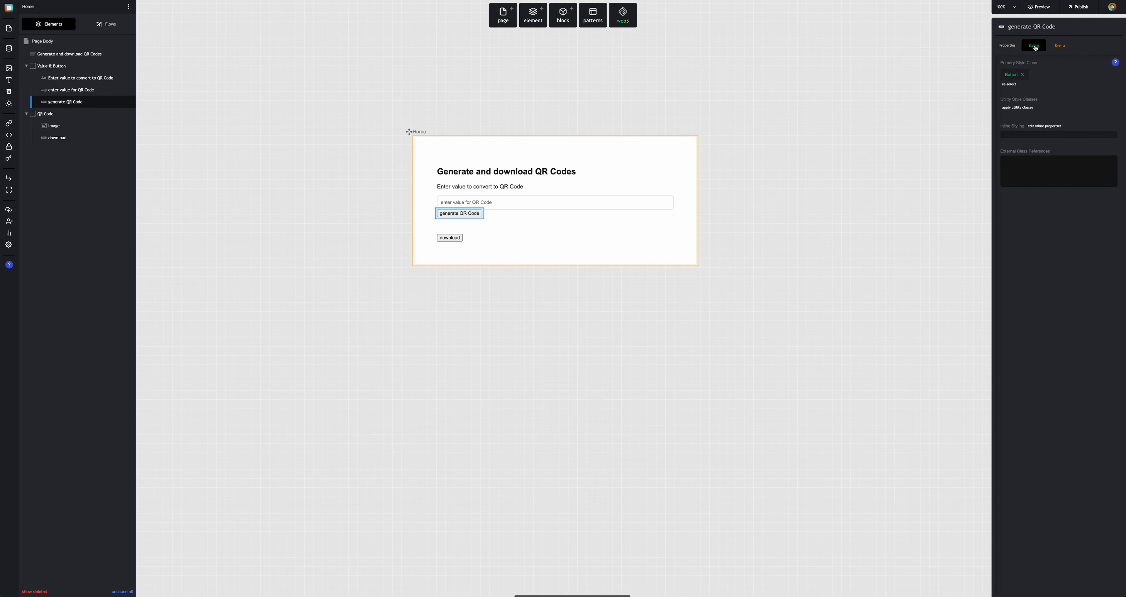
pyautogui.click(1045, 126)
pyautogui.click(1079, 80)
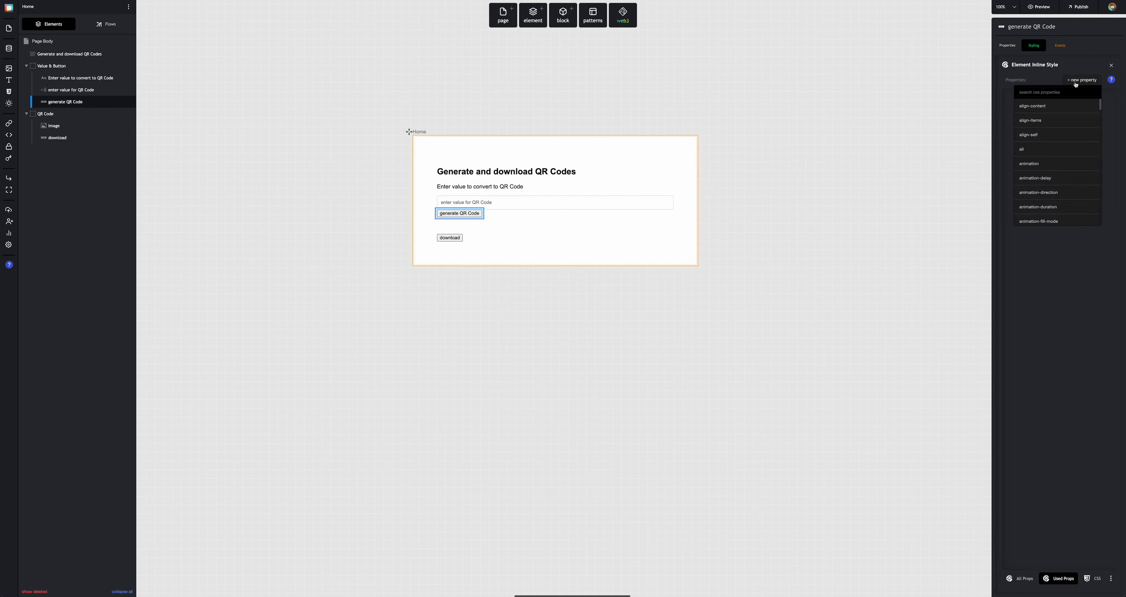
pyautogui.write('marg')
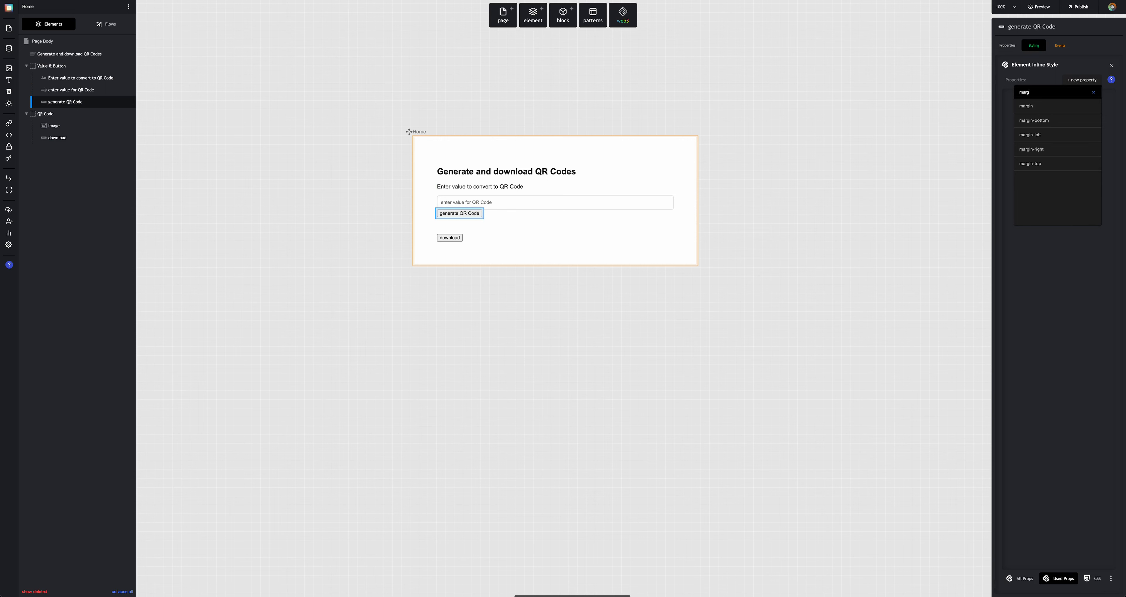
pyautogui.click(1052, 164)
pyautogui.click(1077, 106)
pyautogui.click(1076, 172)
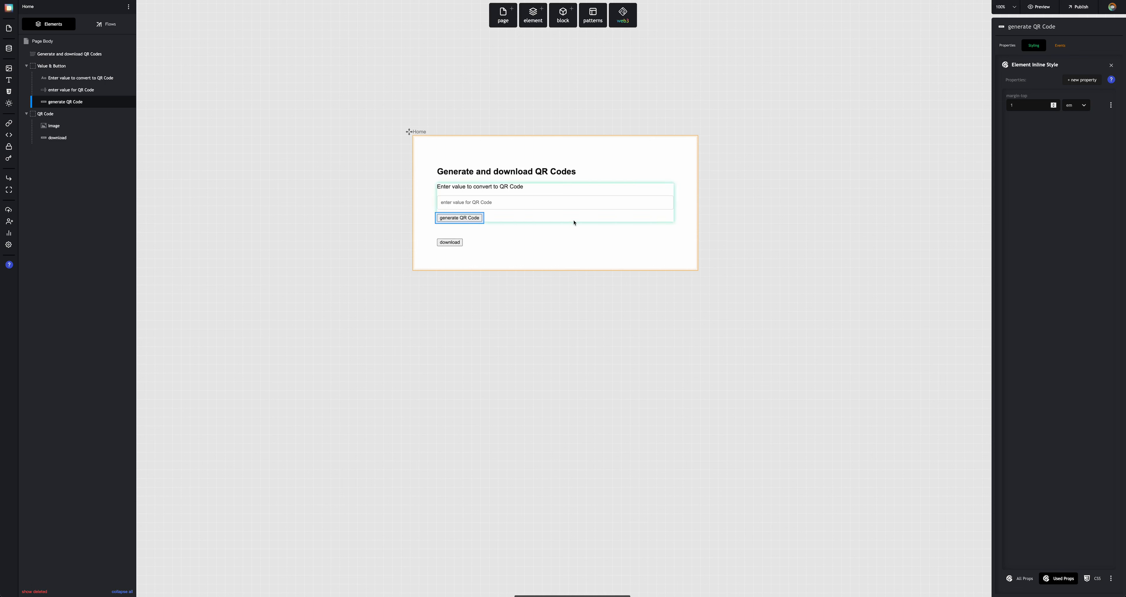
pyautogui.click(556, 243)
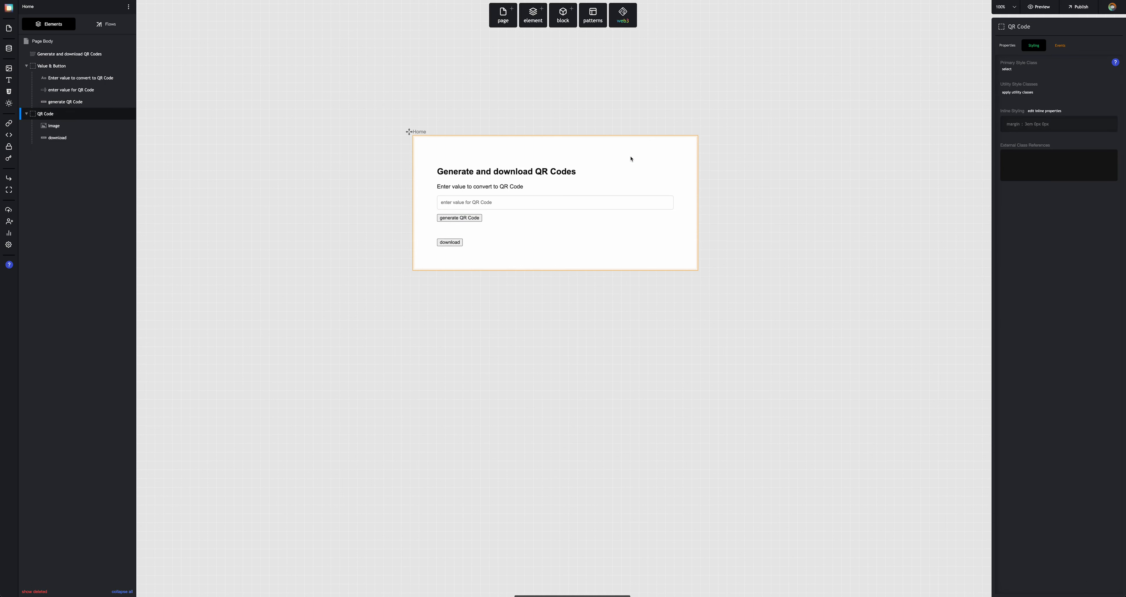
# Preview the project with Home set as its root landing page, and return to the editor
pyautogui.click(1042, 13)
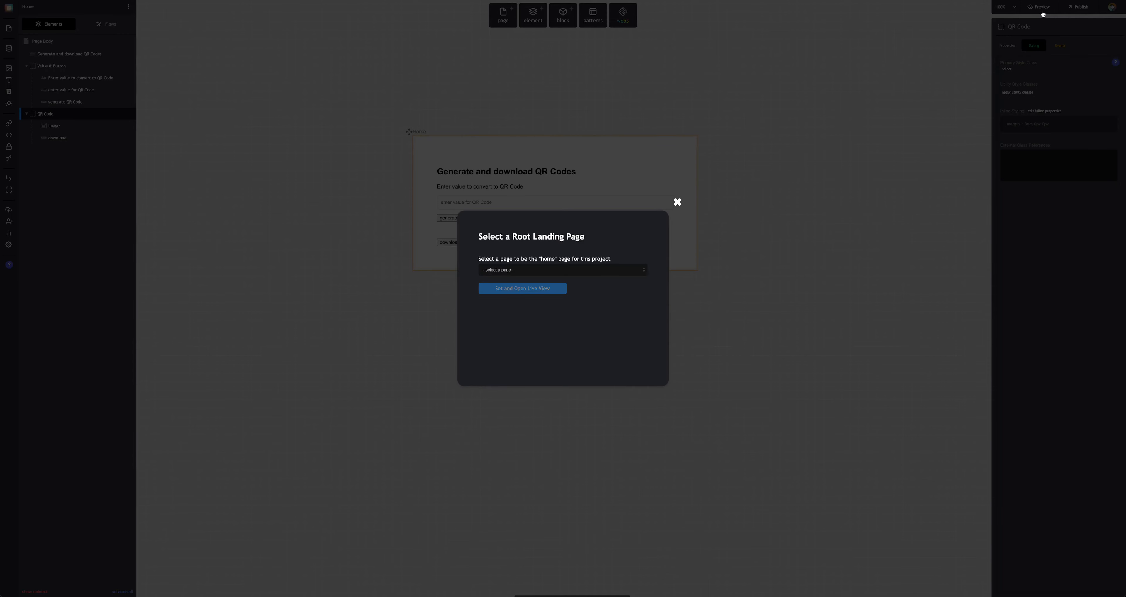
pyautogui.click(577, 270)
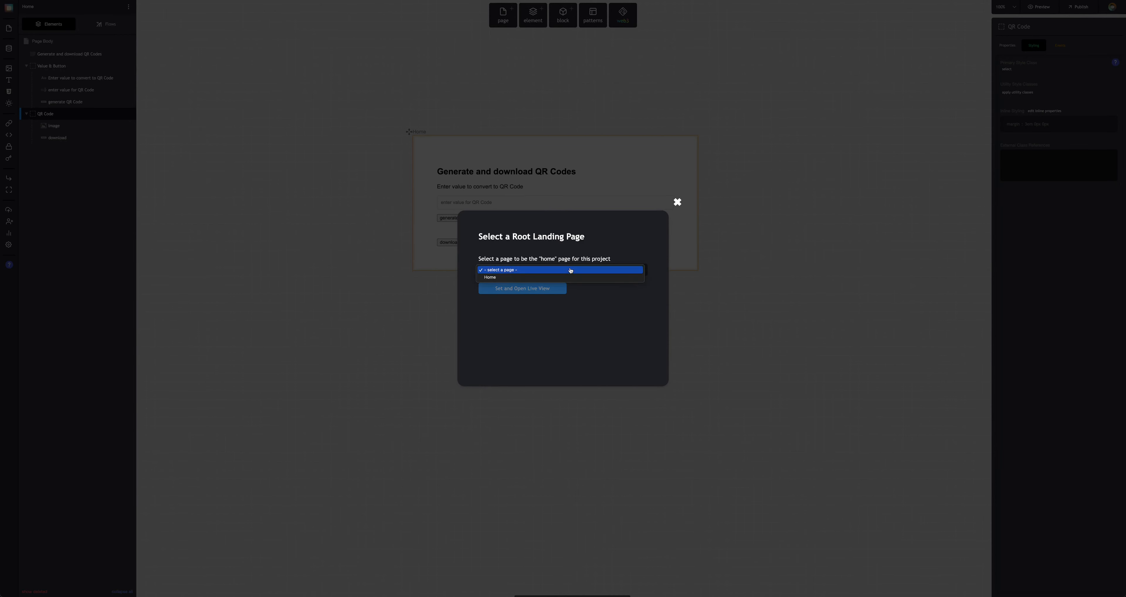
pyautogui.click(572, 277)
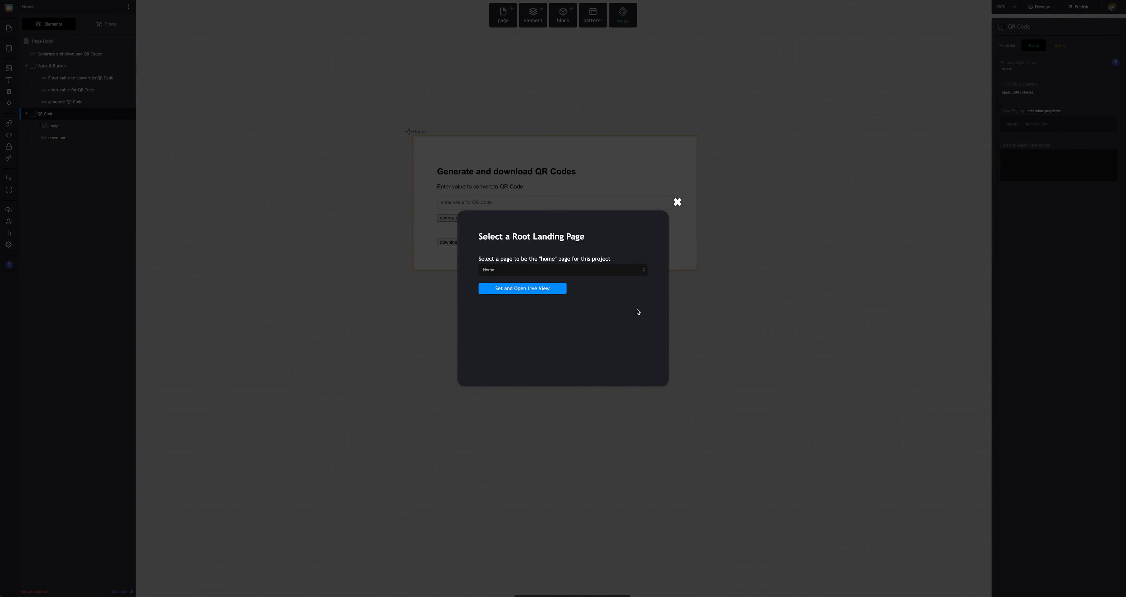
pyautogui.click(522, 289)
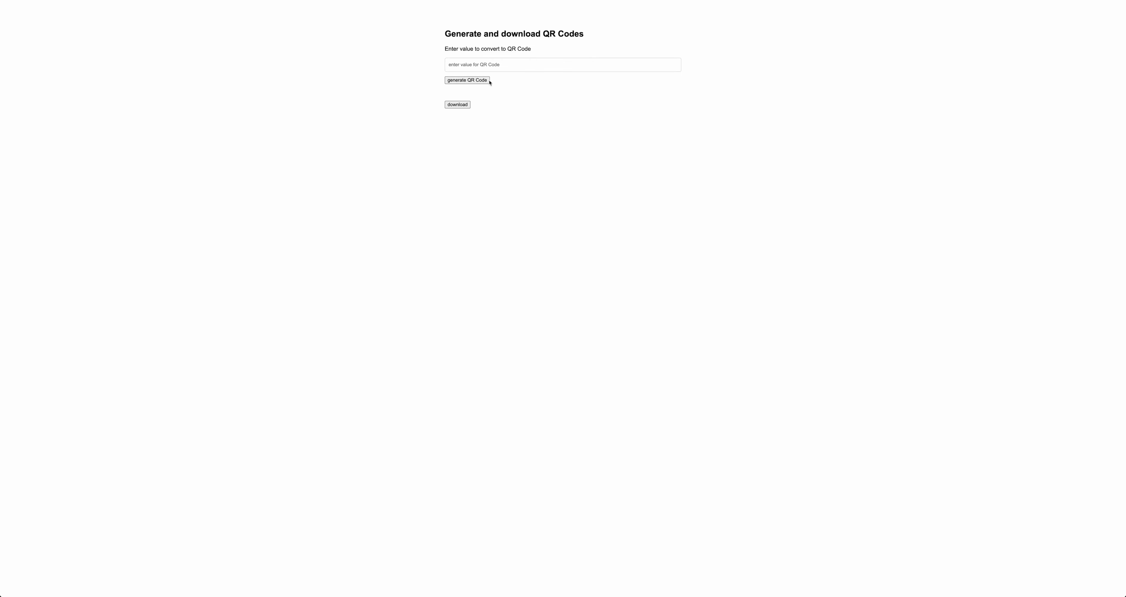
pyautogui.hotkey('ctrl', 'shift', 'Tab')
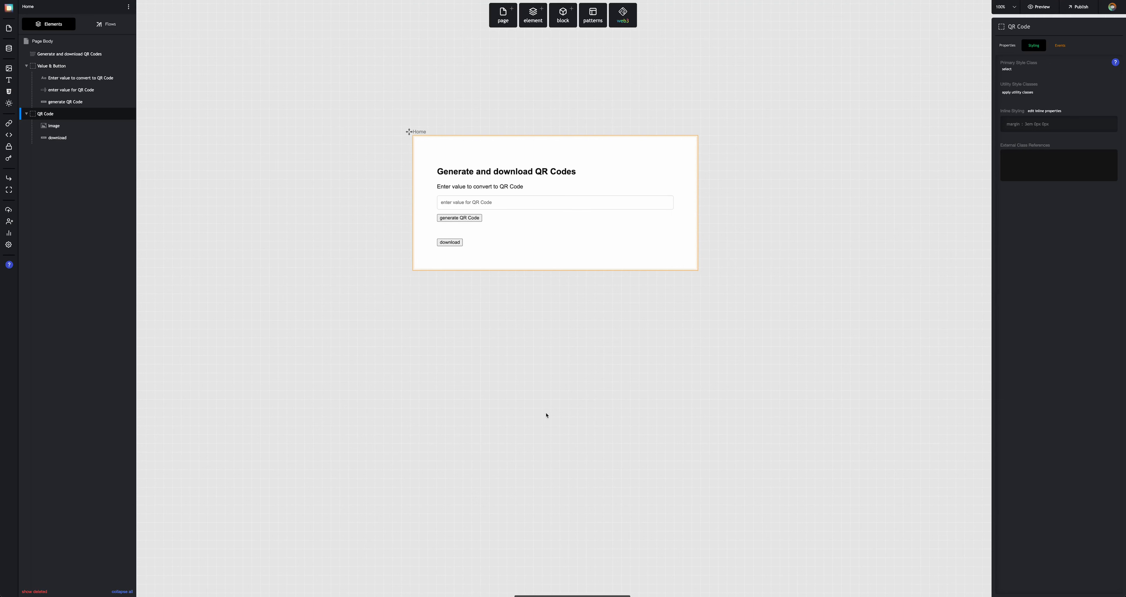
# Create a new flow named "Generate QR Code" for an event of the "generate QR Code" button
pyautogui.click(462, 221)
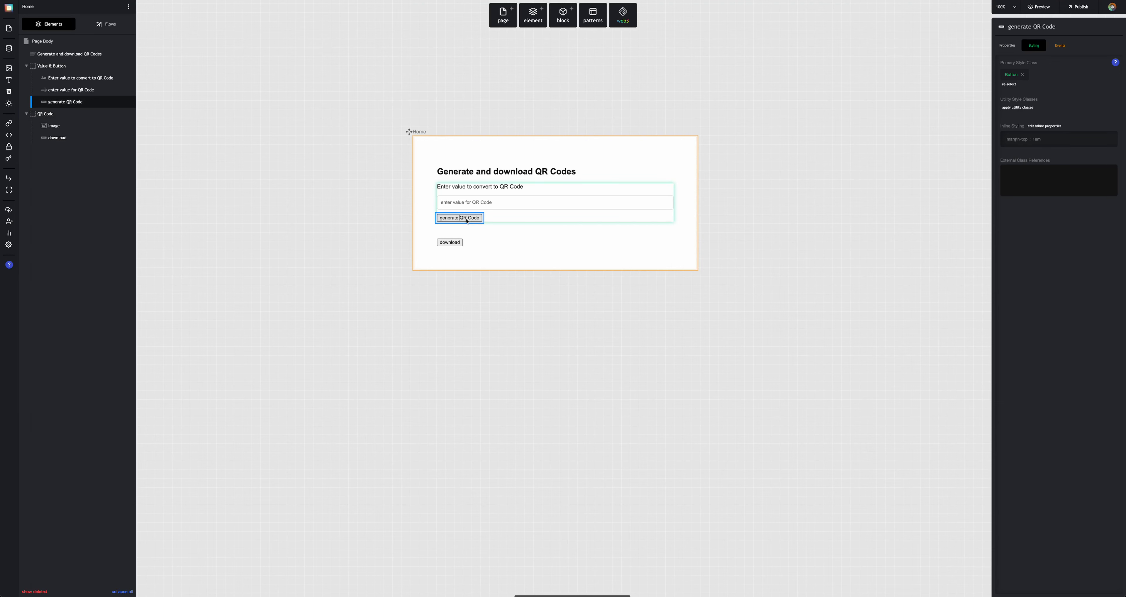
pyautogui.click(1056, 51)
pyautogui.click(1028, 85)
pyautogui.click(1045, 94)
pyautogui.write('Generate QR C')
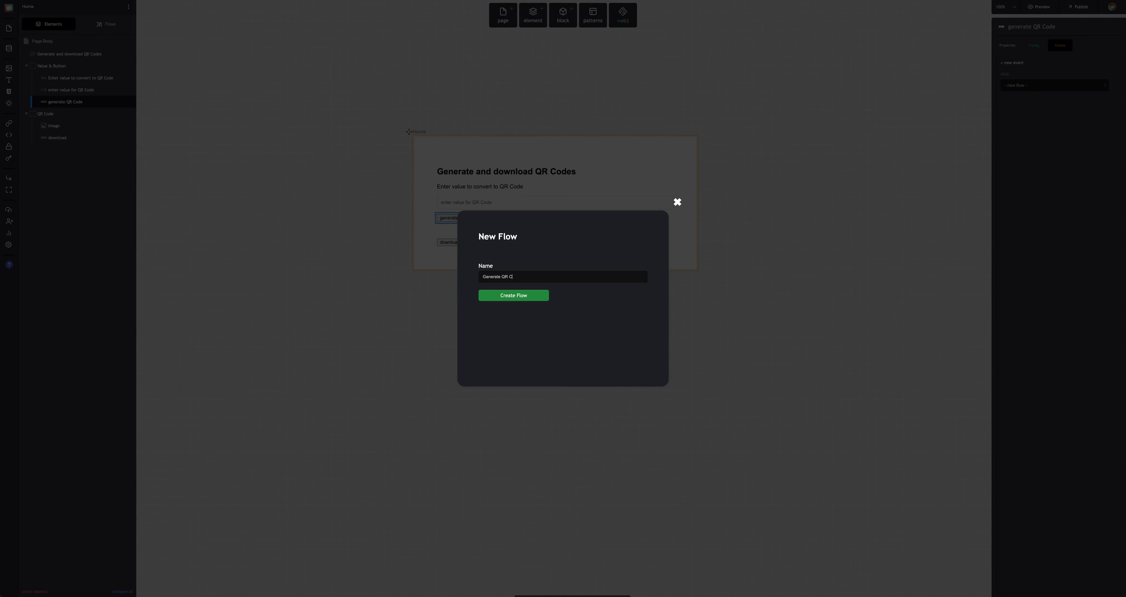
pyautogui.write('ode')
pyautogui.press('Return')
# Find the Generate QR Code action and add it to the flow
pyautogui.click(922, 48)
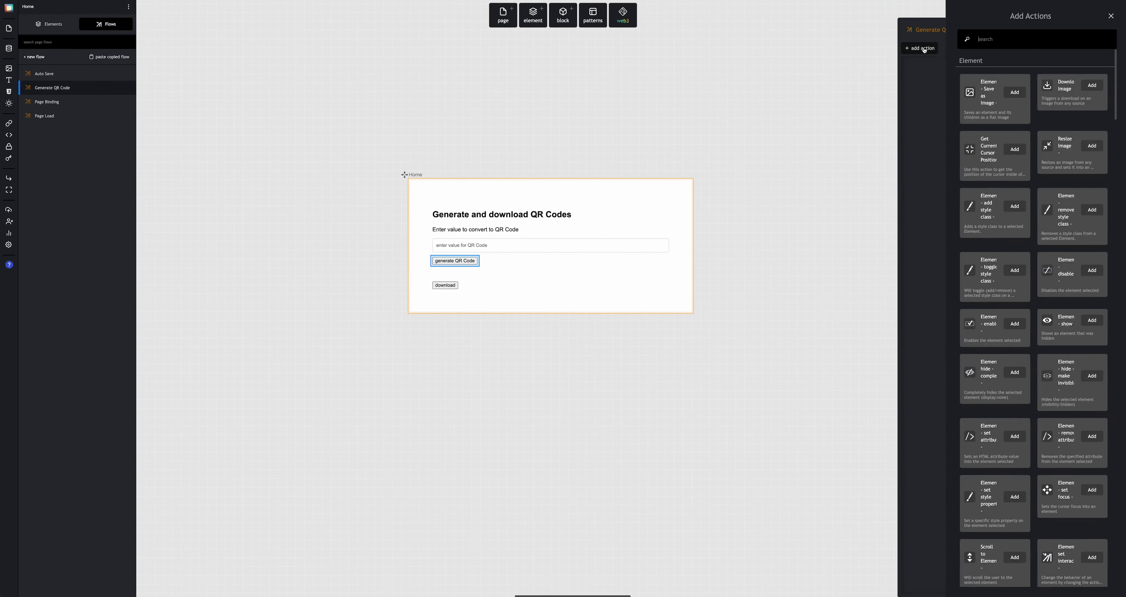
pyautogui.write('qr')
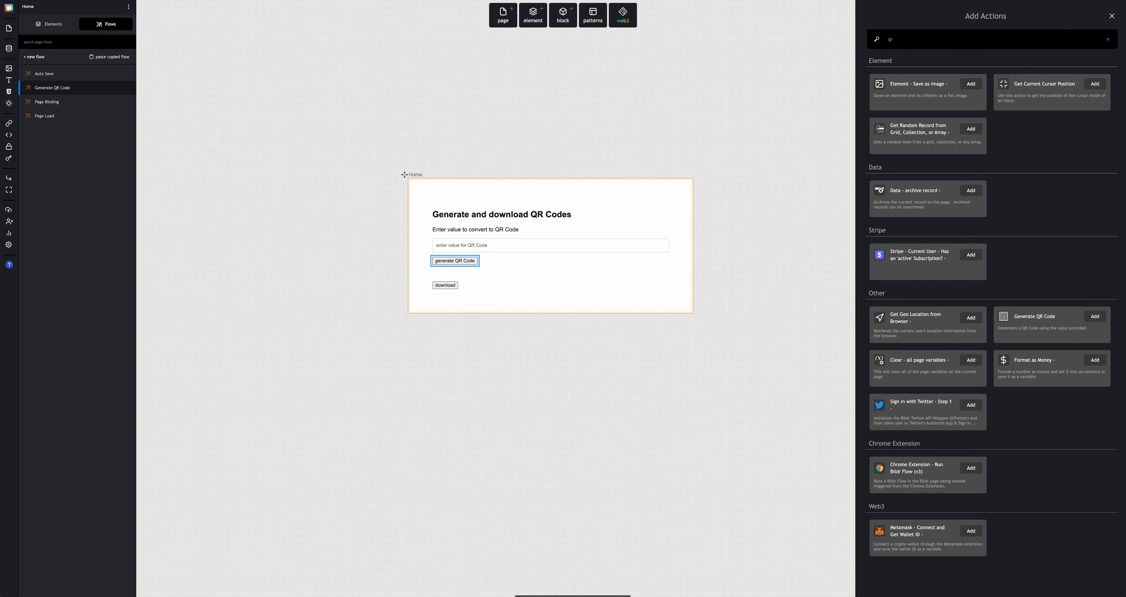
pyautogui.write(' code')
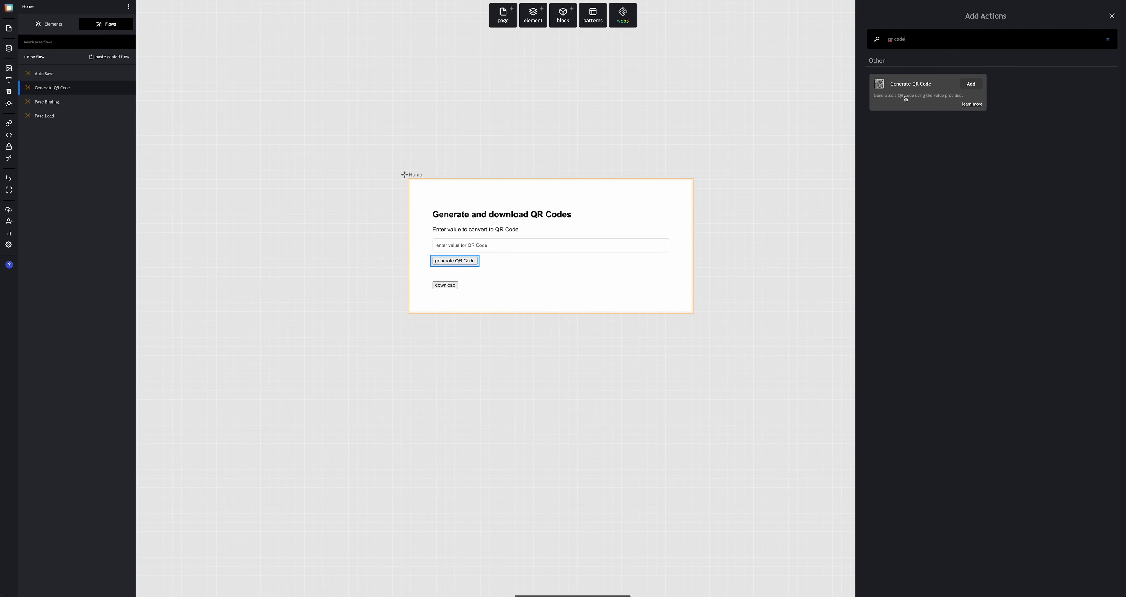
pyautogui.click(969, 84)
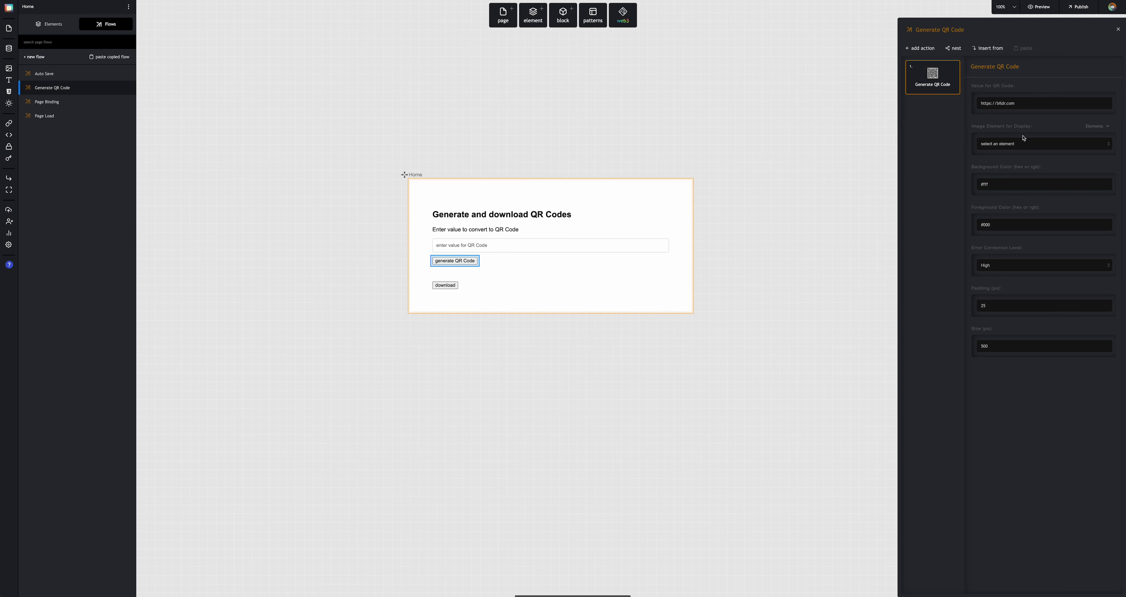
# Take the action's QR code value from an element value, using the "enter value for QR Code" input
pyautogui.moveTo(977, 104); pyautogui.dragTo(1018, 105)
pyautogui.click(1020, 104)
pyautogui.click(1100, 85)
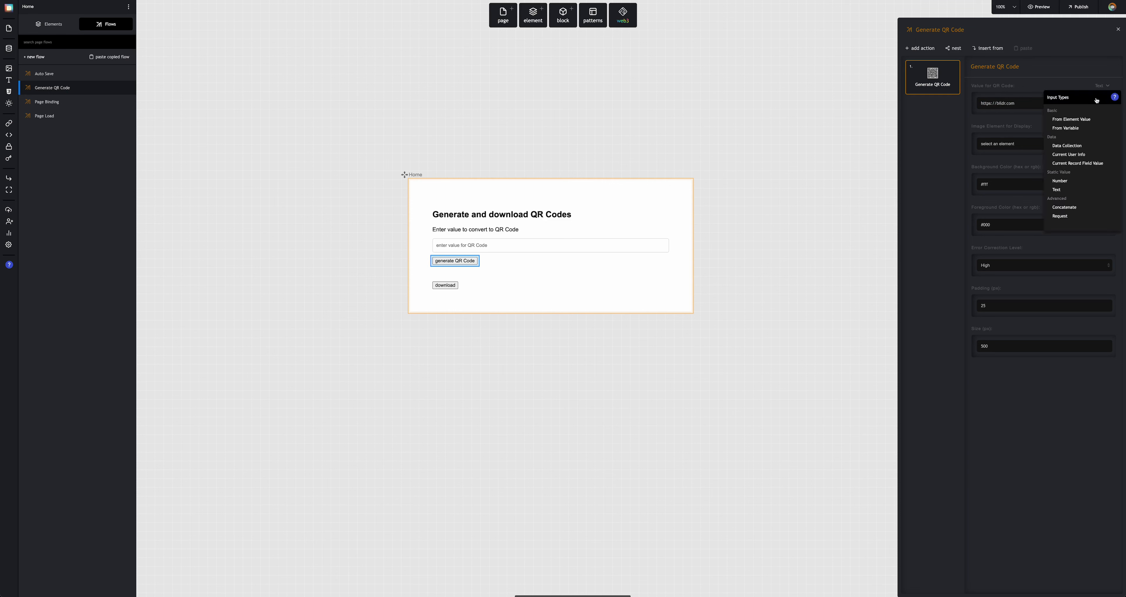
pyautogui.click(1085, 120)
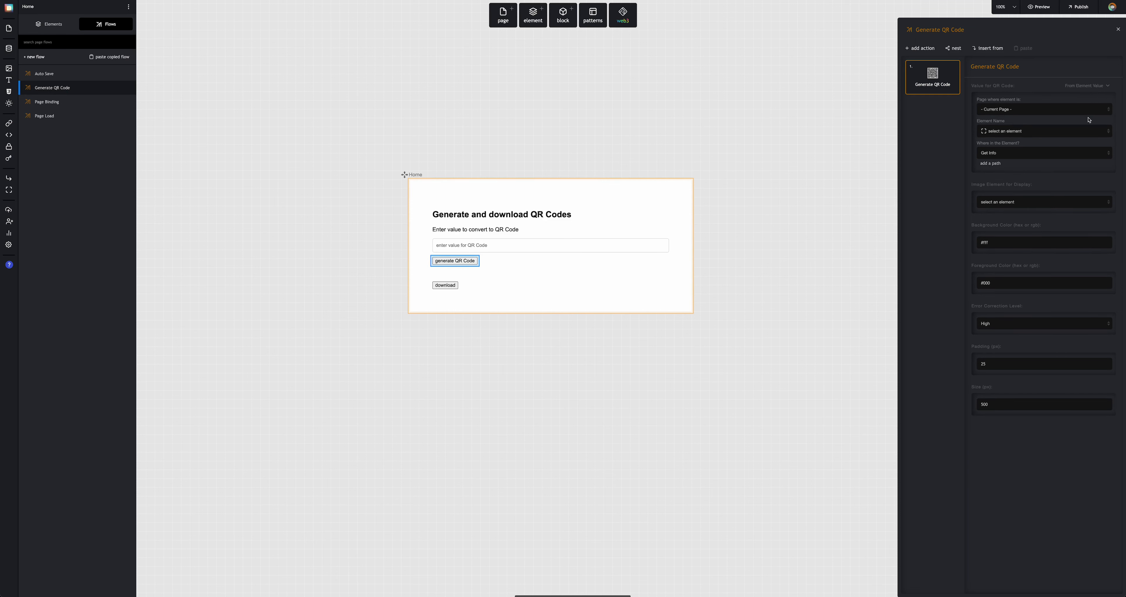
pyautogui.click(1030, 132)
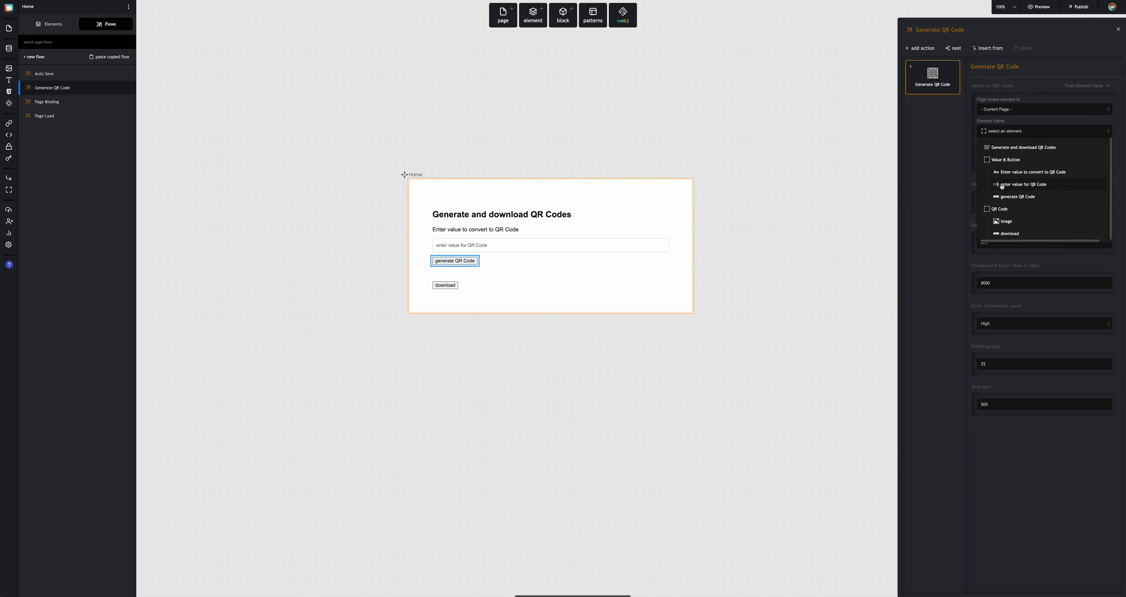
pyautogui.click(1018, 185)
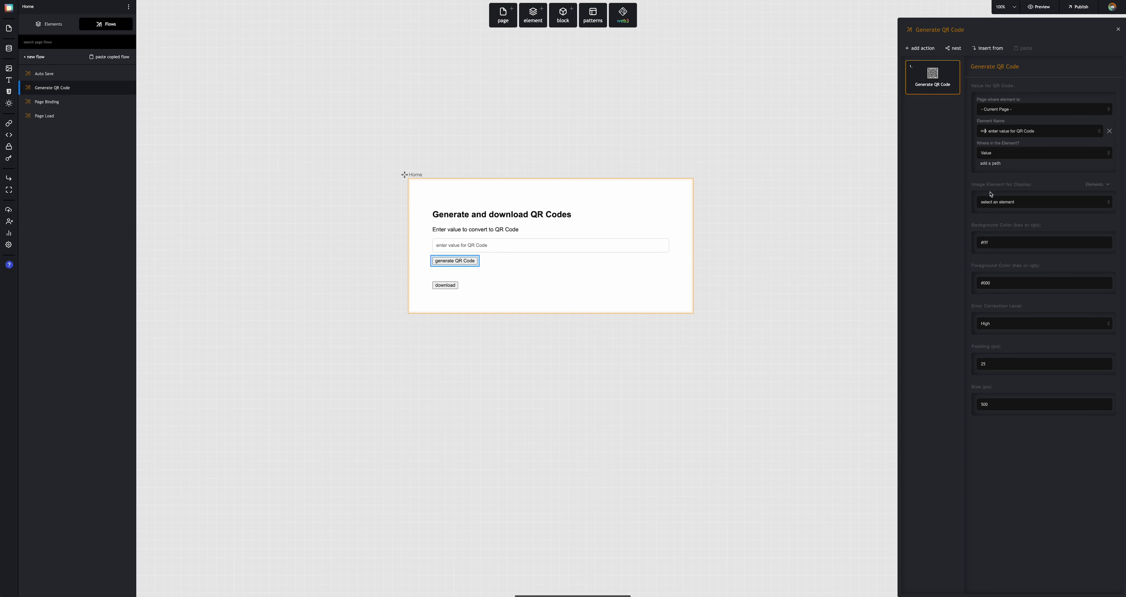
# Set the image element as the QR code's display target, keeping the error correction level at High
pyautogui.click(1011, 207)
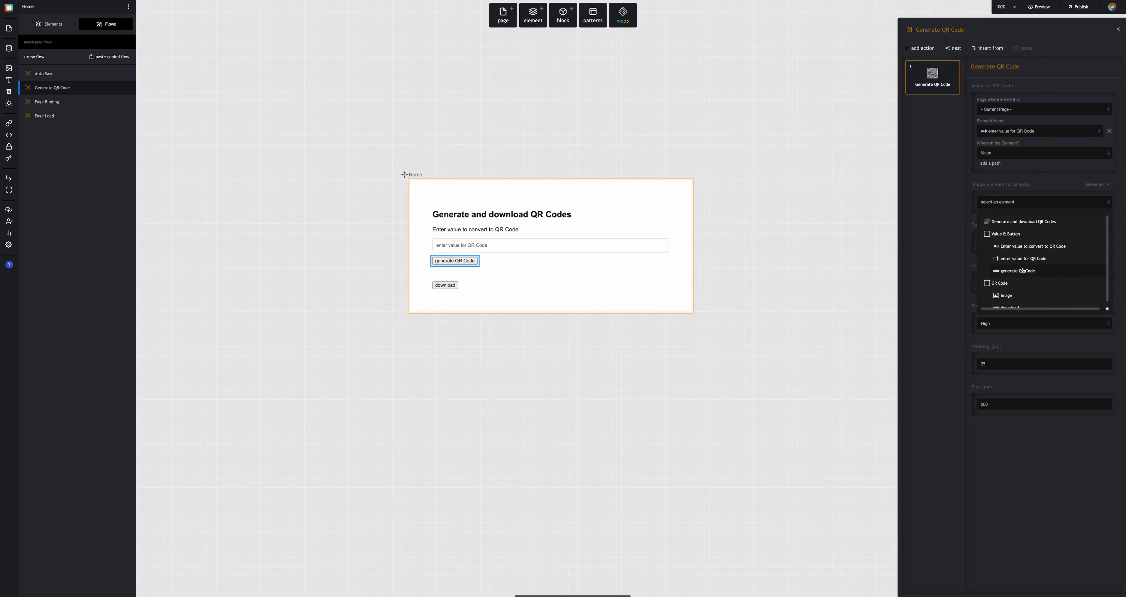
pyautogui.scroll(-1, 1023, 270)
pyautogui.click(1020, 288)
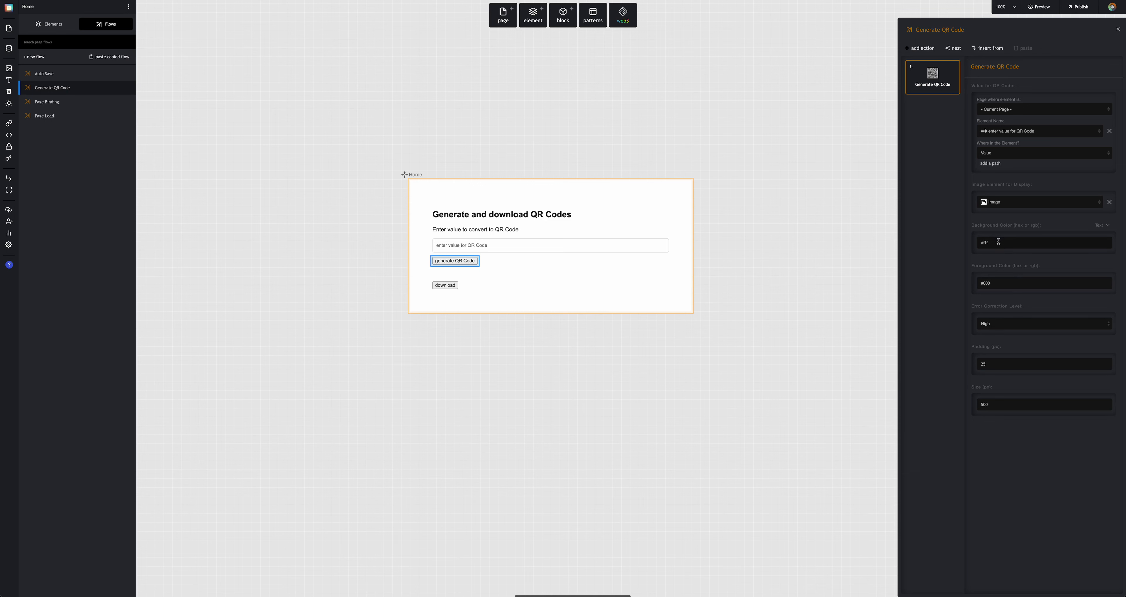
pyautogui.click(1004, 328)
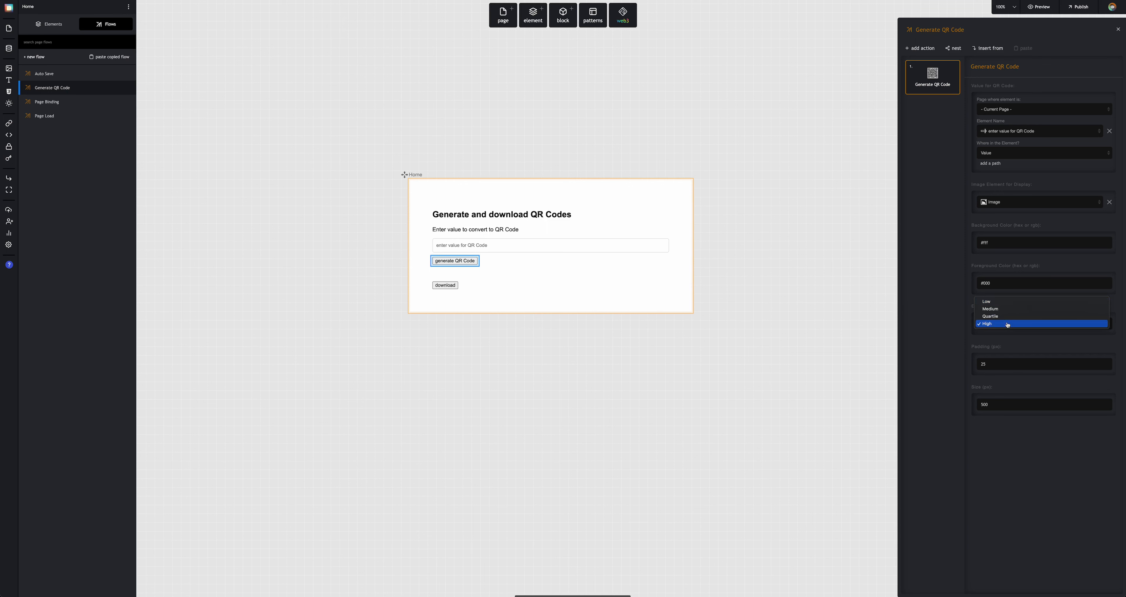
pyautogui.click(1008, 340)
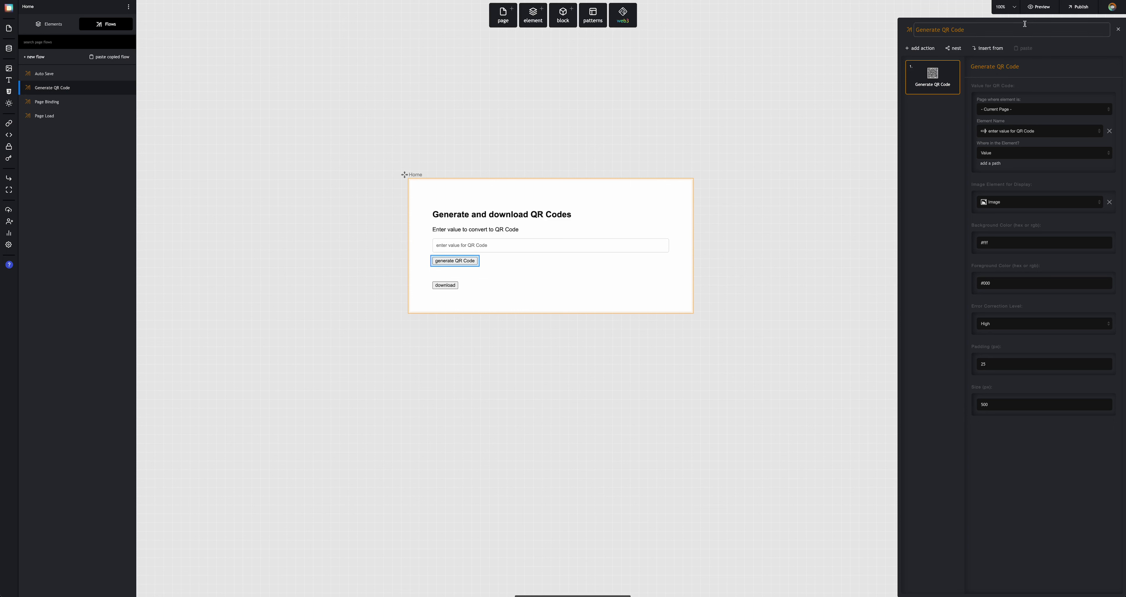
pyautogui.click(1036, 9)
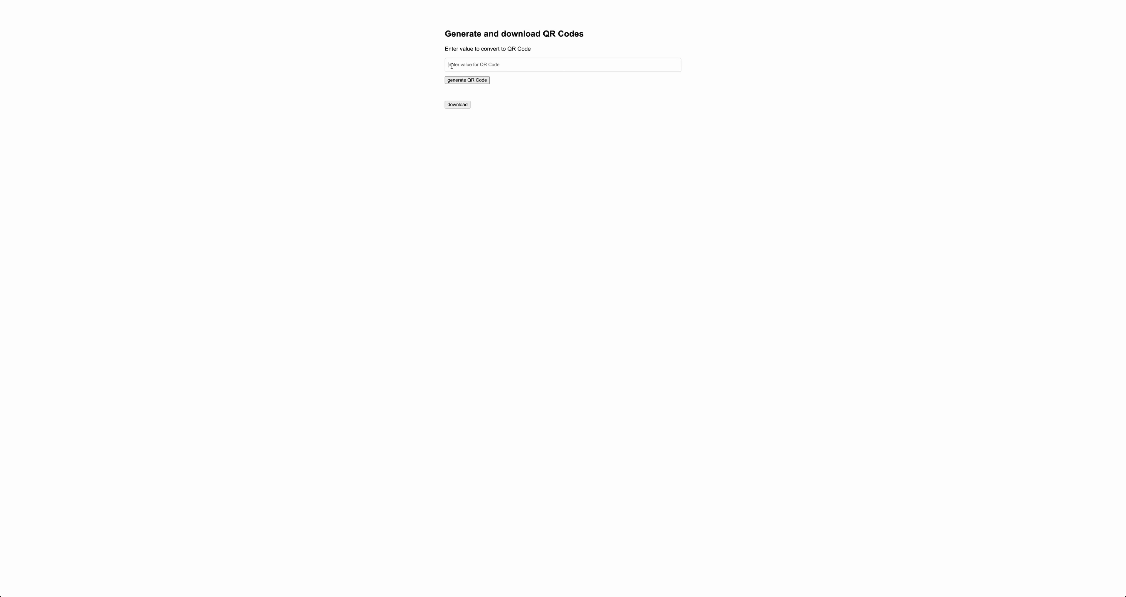
pyautogui.click(451, 66)
pyautogui.write('https://bildr.com')
pyautogui.click(467, 80)
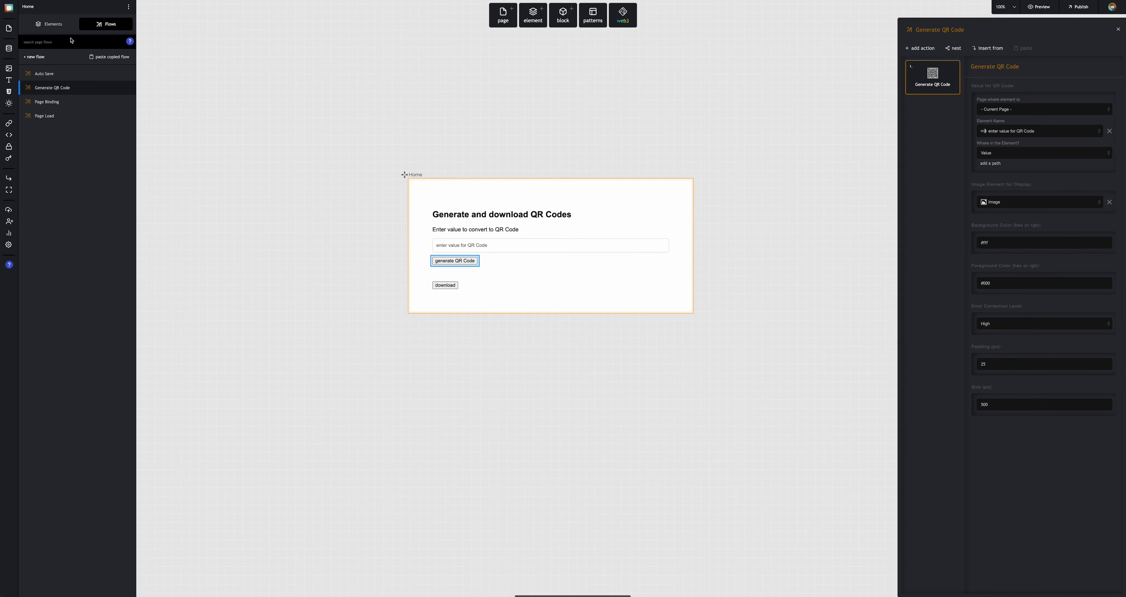
# Add a display property to the inline styling of the image element in the QR Code group
pyautogui.click(48, 24)
pyautogui.click(73, 127)
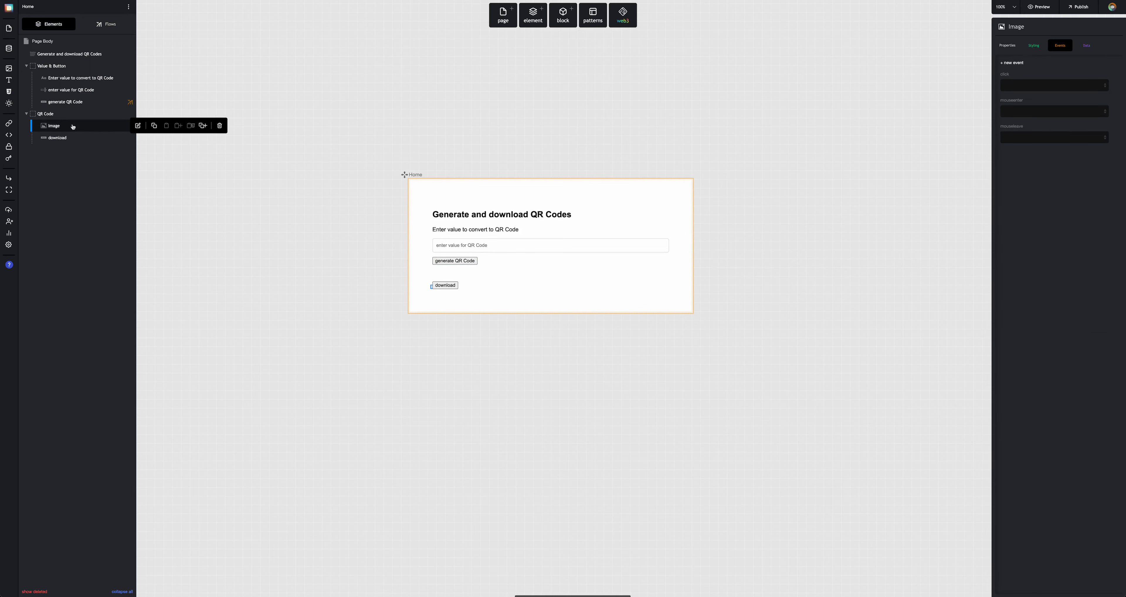
pyautogui.click(1033, 47)
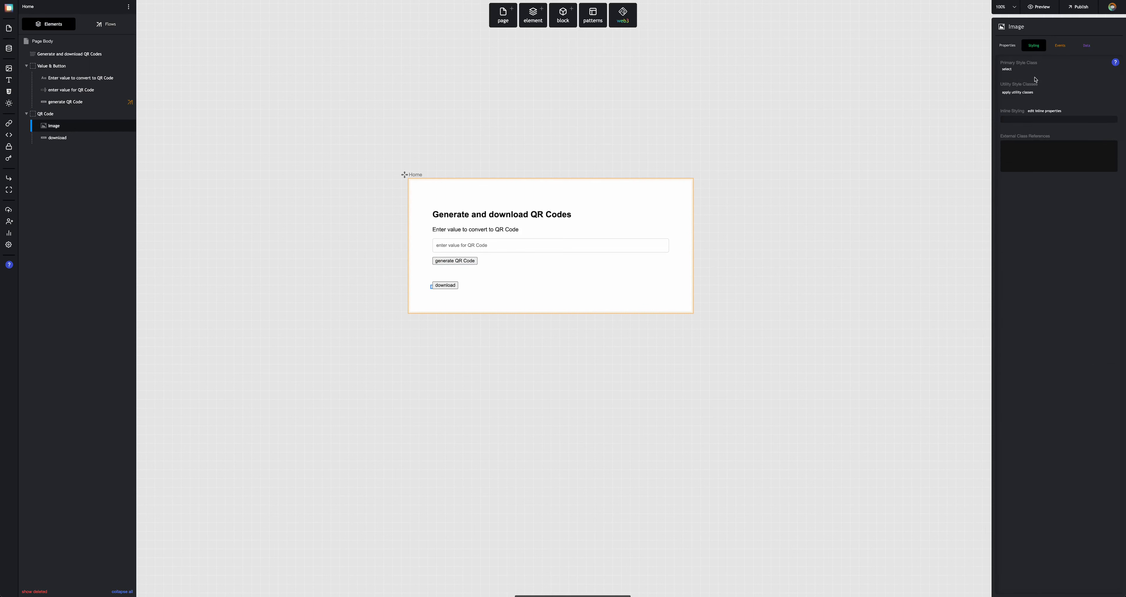
pyautogui.click(1033, 120)
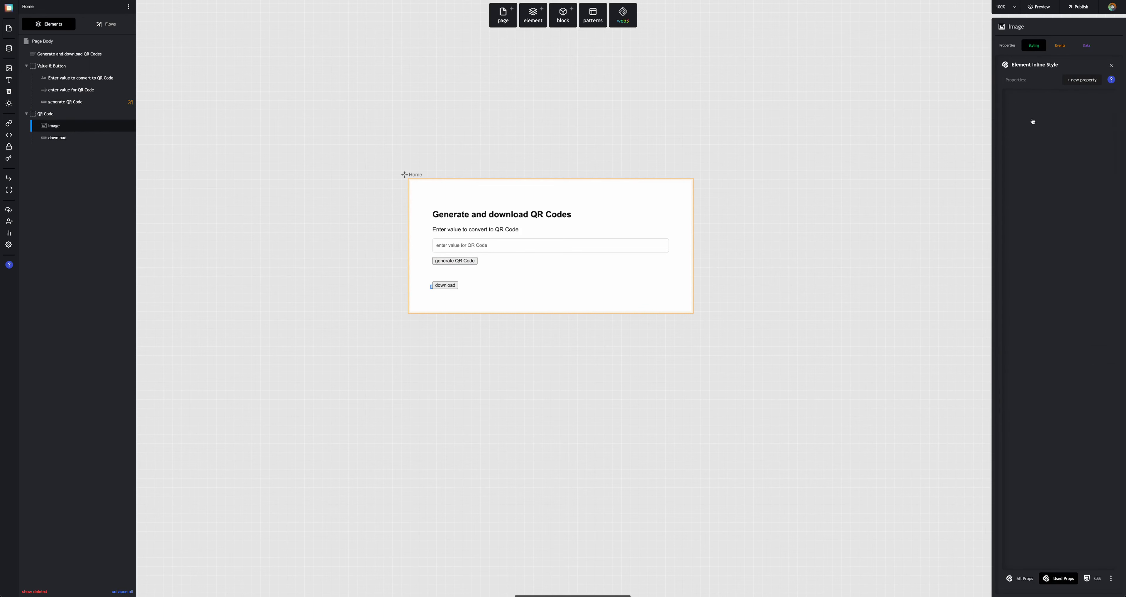
pyautogui.click(1076, 81)
pyautogui.write('dis')
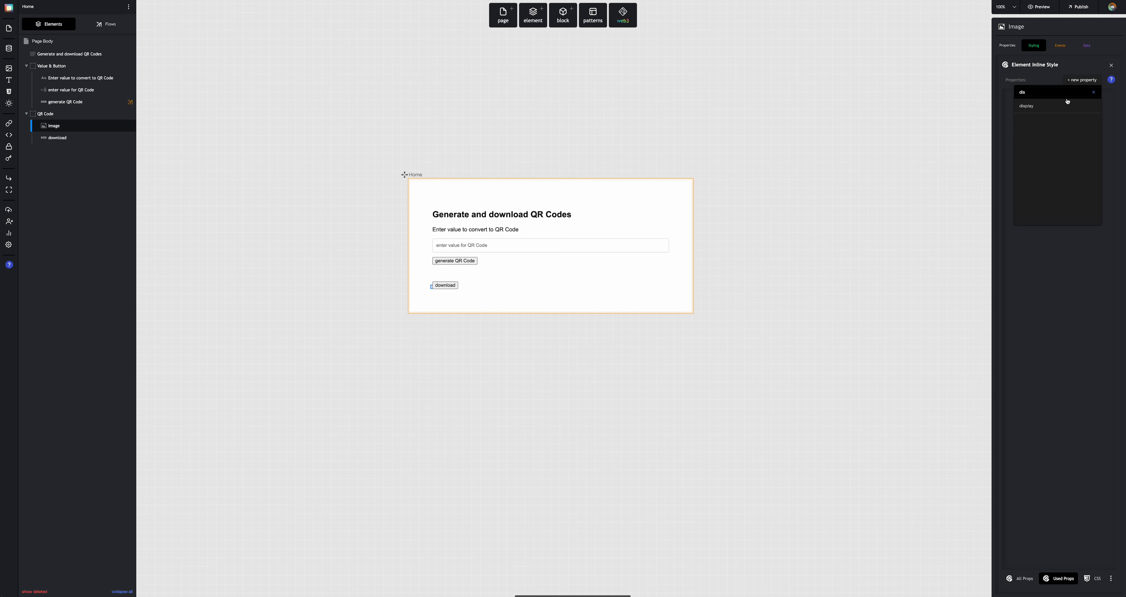
pyautogui.click(1028, 106)
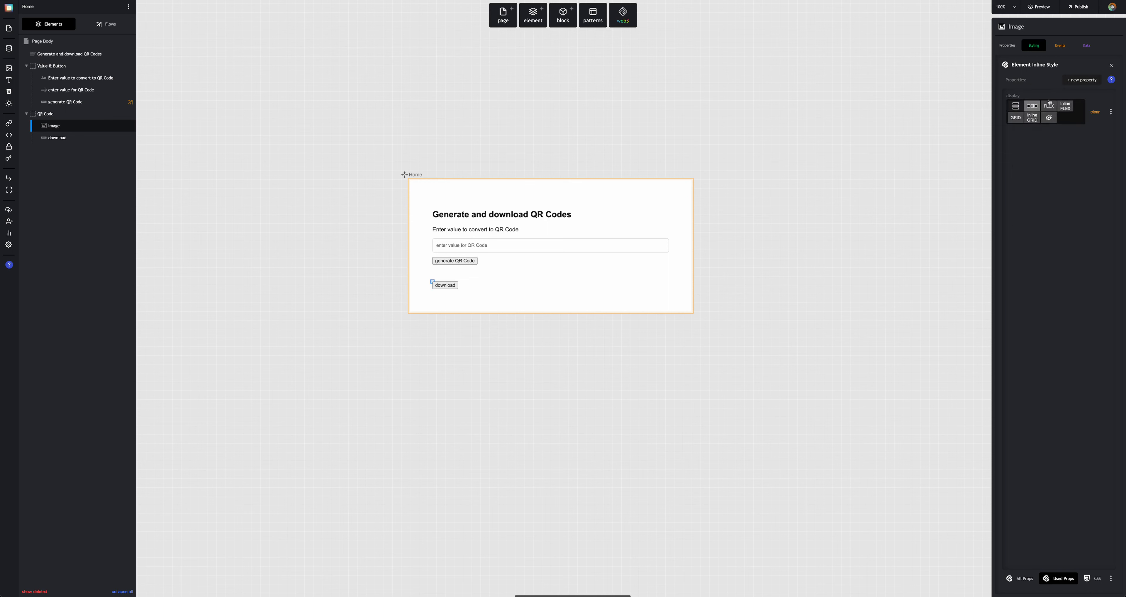
# Add an inline margin to the image with right and left set to auto, and check the result in the preview
pyautogui.click(1079, 81)
pyautogui.write('margin')
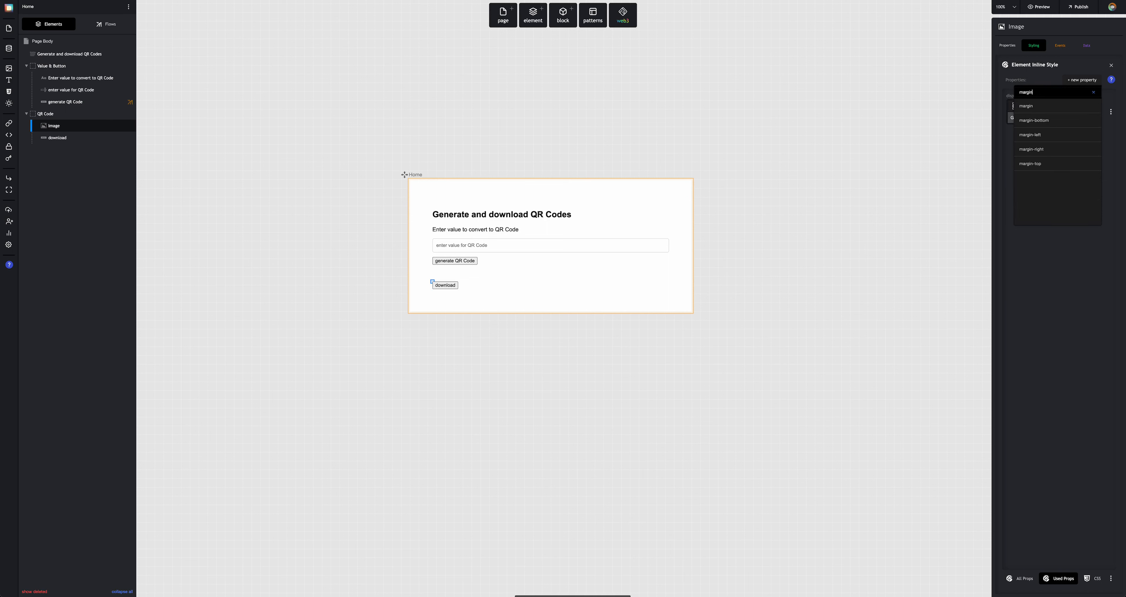
pyautogui.click(1026, 105)
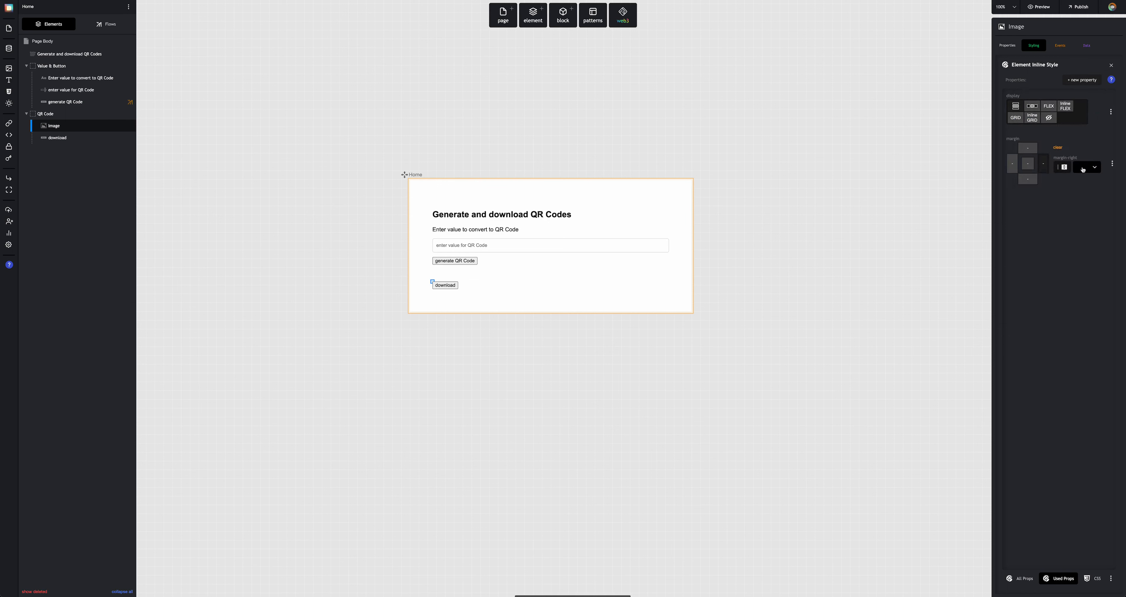
pyautogui.click(1082, 170)
pyautogui.click(1086, 206)
pyautogui.click(1012, 163)
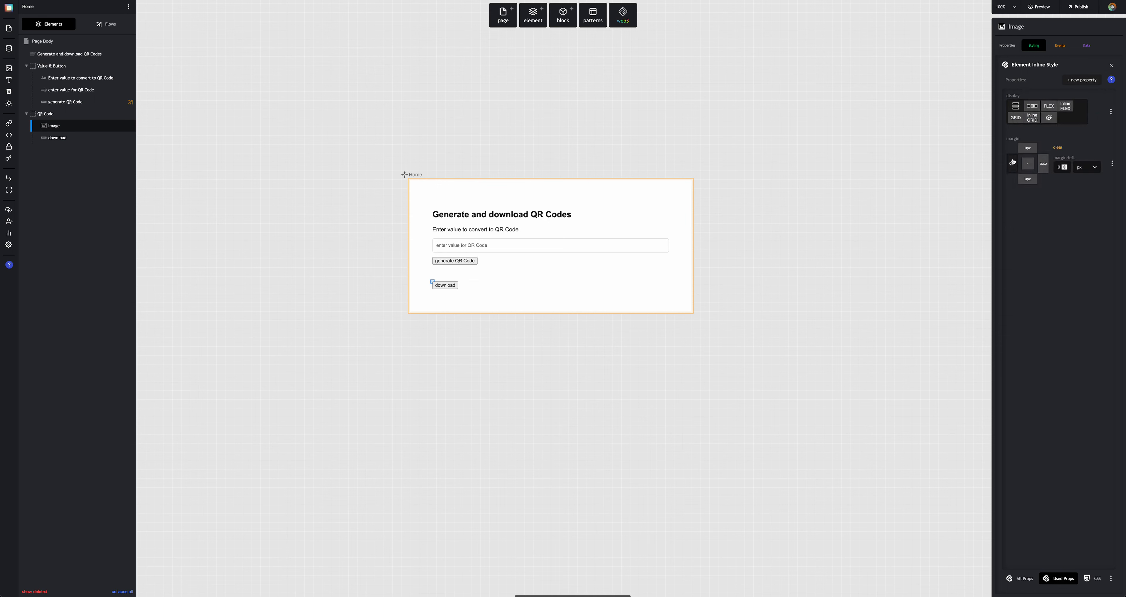
pyautogui.click(1084, 166)
pyautogui.click(1086, 206)
pyautogui.click(1039, 6)
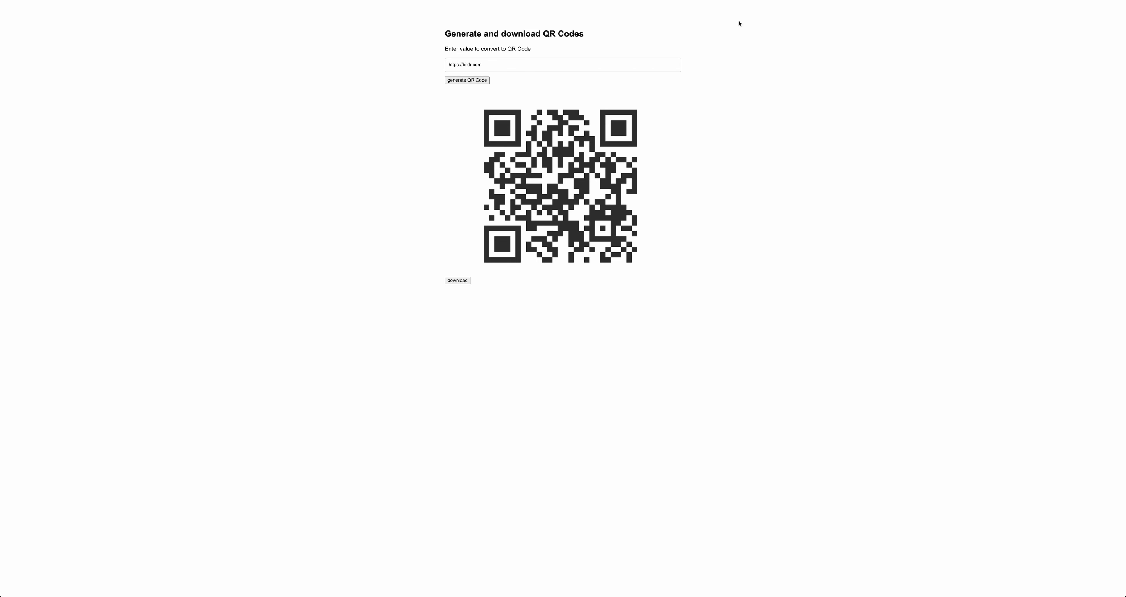
pyautogui.press('Escape')
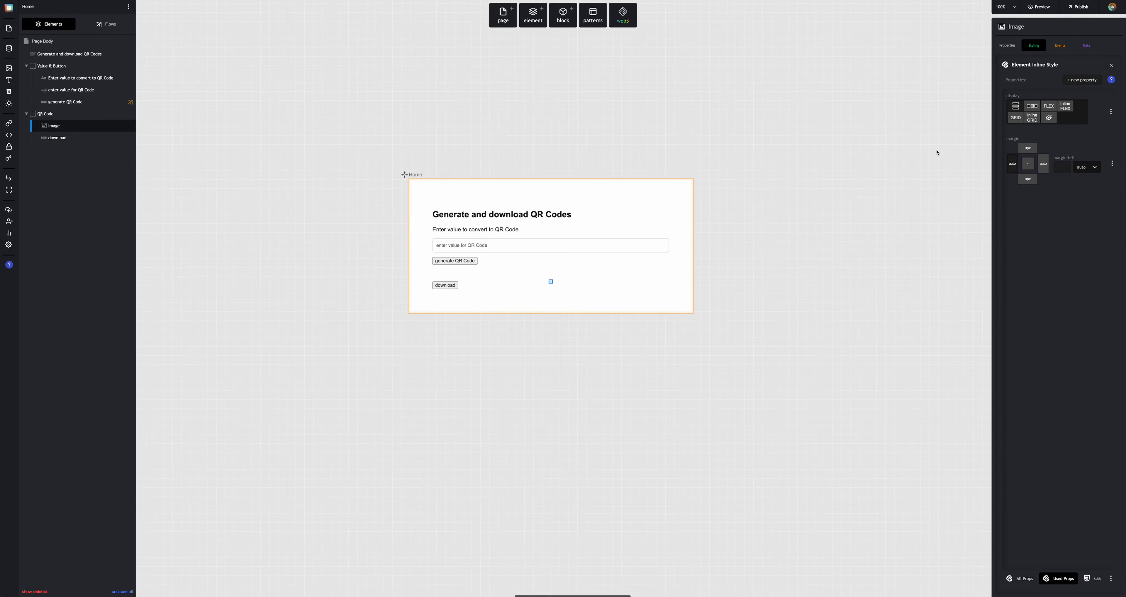
# Create a new flow named "Download Image" for the click event of the download button
pyautogui.click(445, 286)
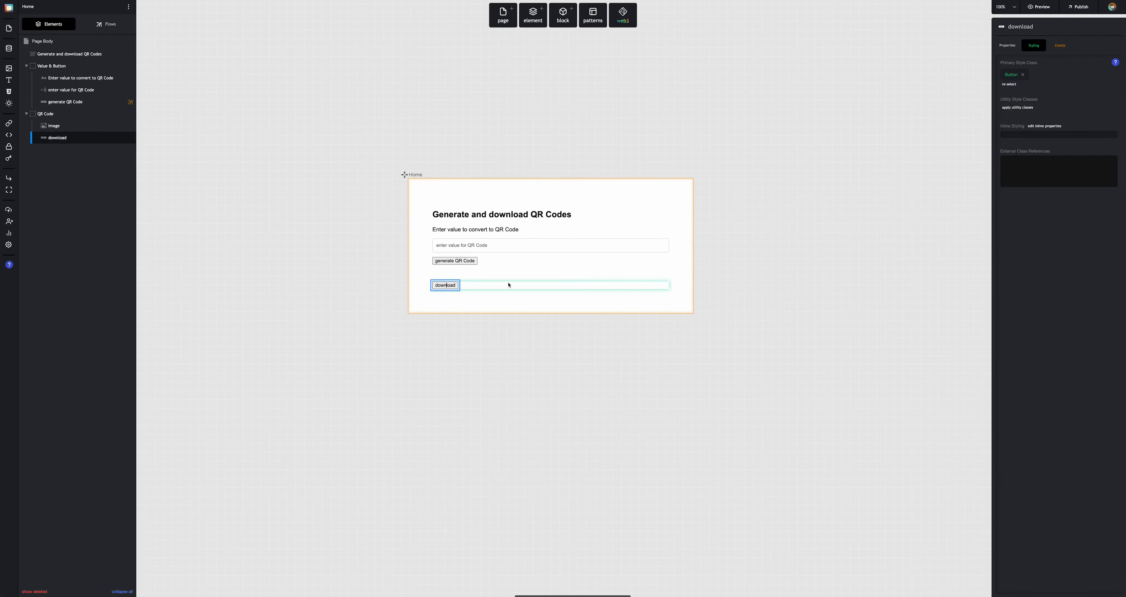
pyautogui.click(1061, 47)
pyautogui.click(1046, 84)
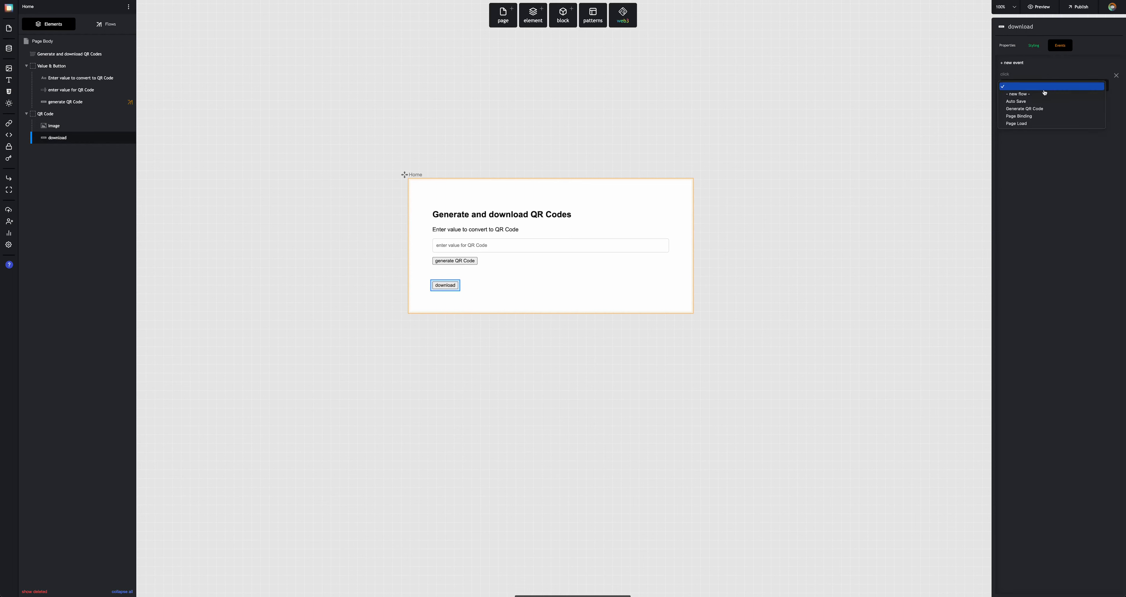
pyautogui.click(1043, 95)
pyautogui.write('Download')
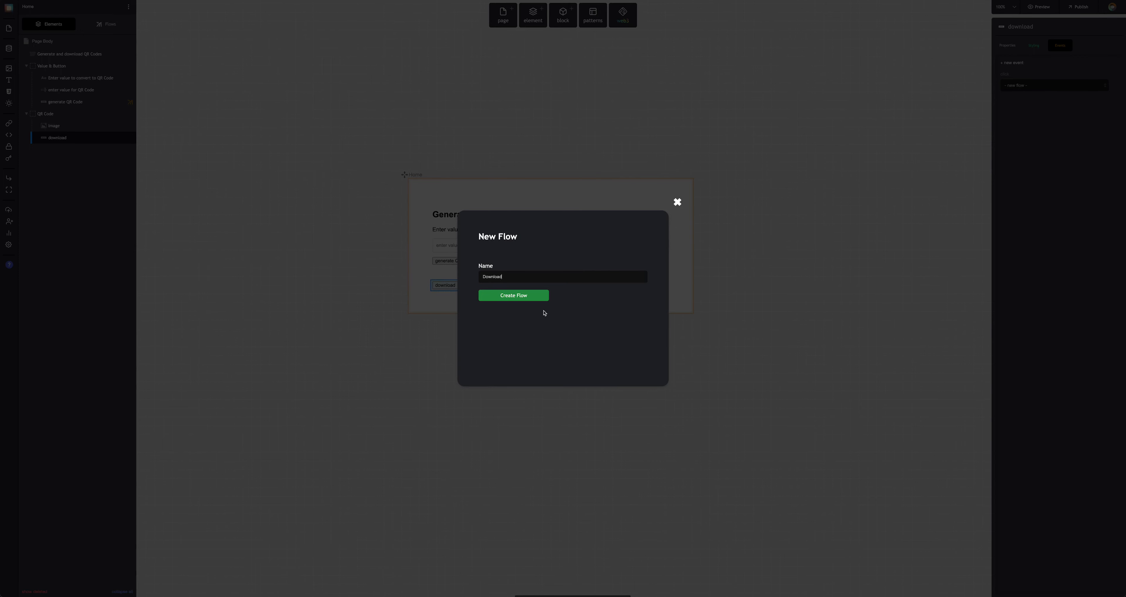
pyautogui.write(' Image')
pyautogui.click(479, 295)
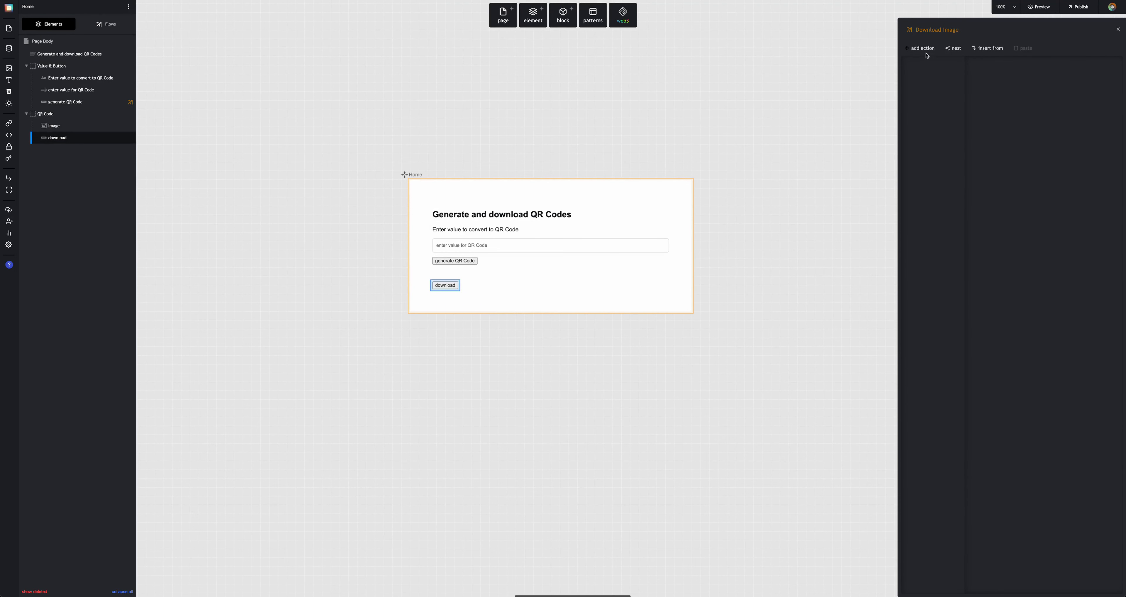
# Add the Download Image action to the flow and use the image element's value as its source
pyautogui.click(922, 48)
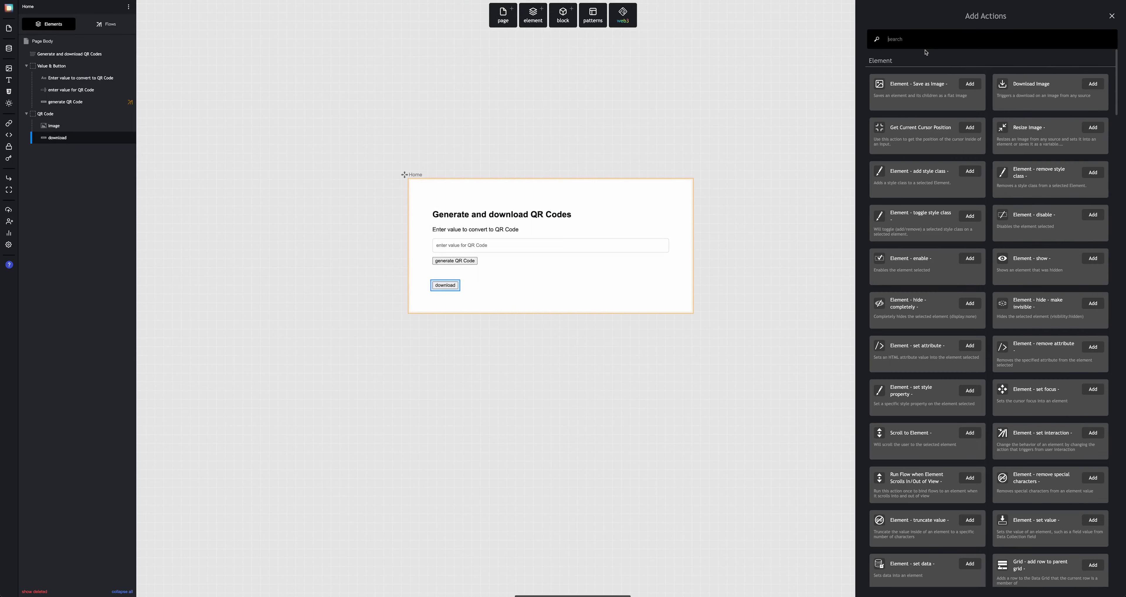
pyautogui.write('downl')
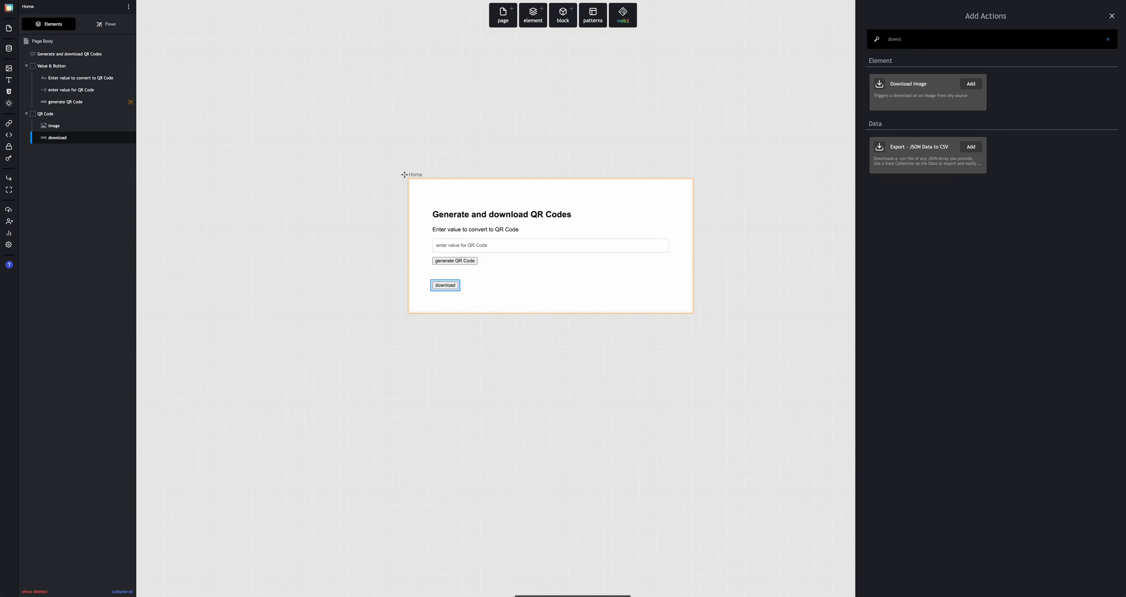
pyautogui.click(971, 83)
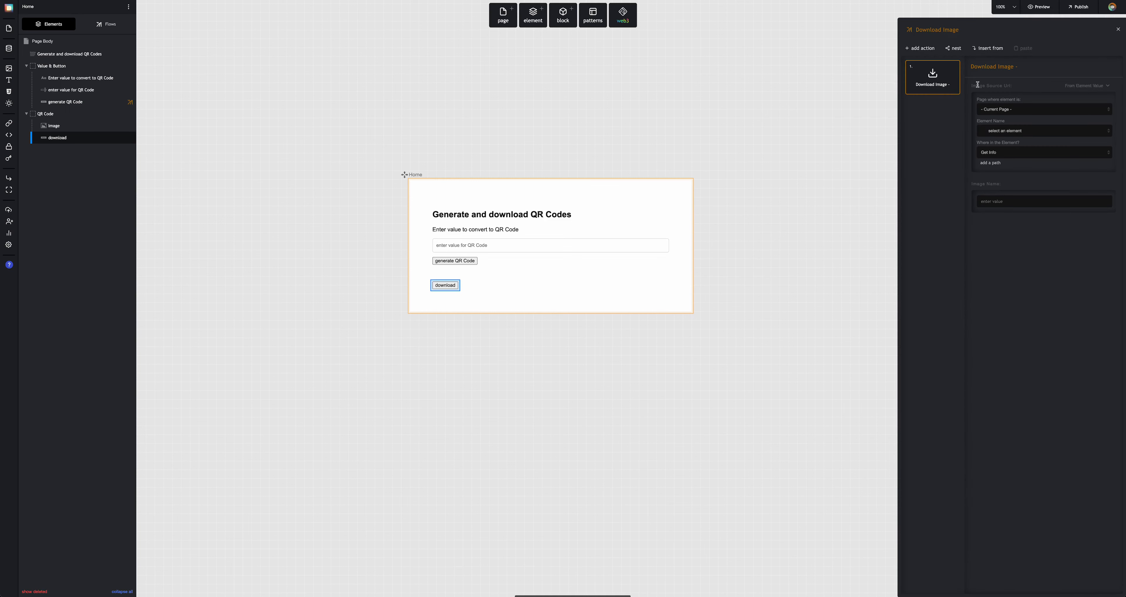
pyautogui.click(1041, 135)
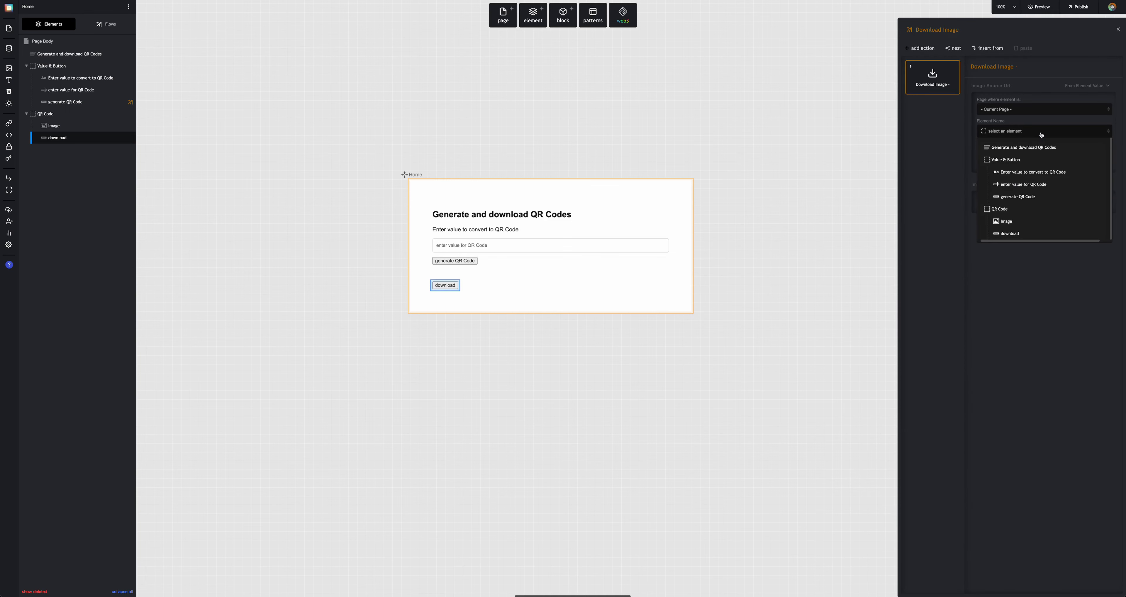
pyautogui.click(1038, 222)
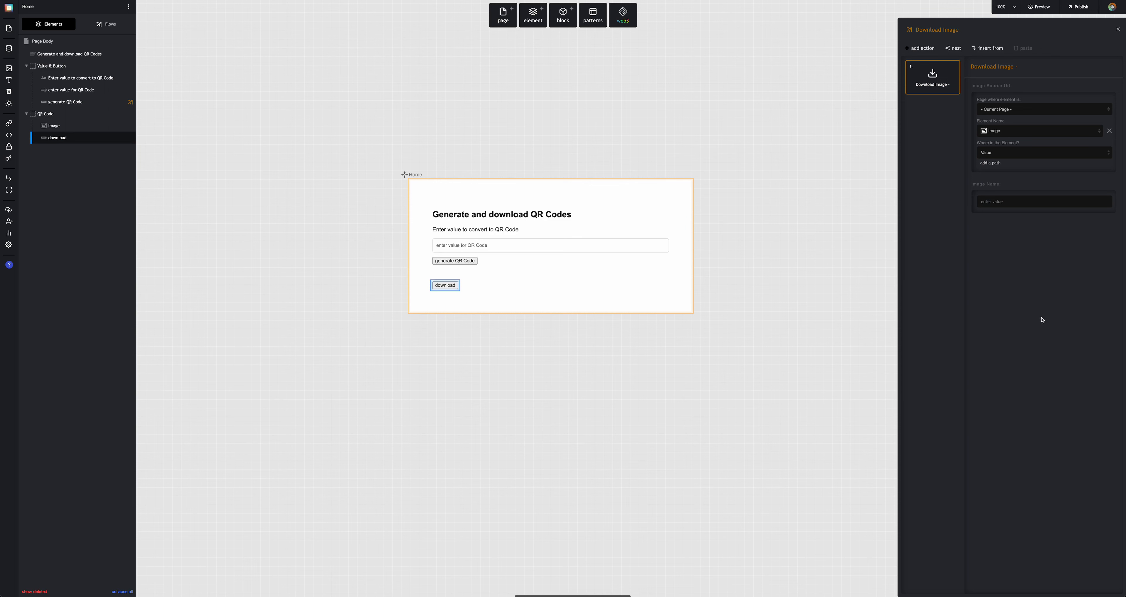
# Set the downloaded image's name to qrcode.png
pyautogui.click(1013, 200)
pyautogui.write('qrcode.png')
# Build the image name by concatenating the text QR_Code_ with the value of the "enter value for QR Code" input
pyautogui.click(1100, 185)
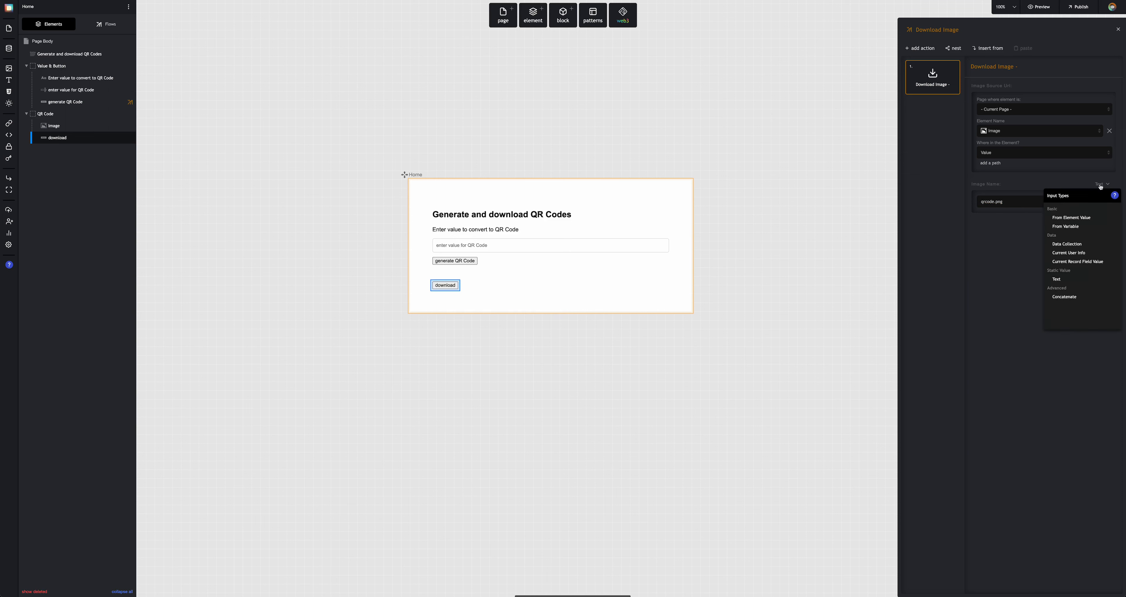
pyautogui.click(1073, 298)
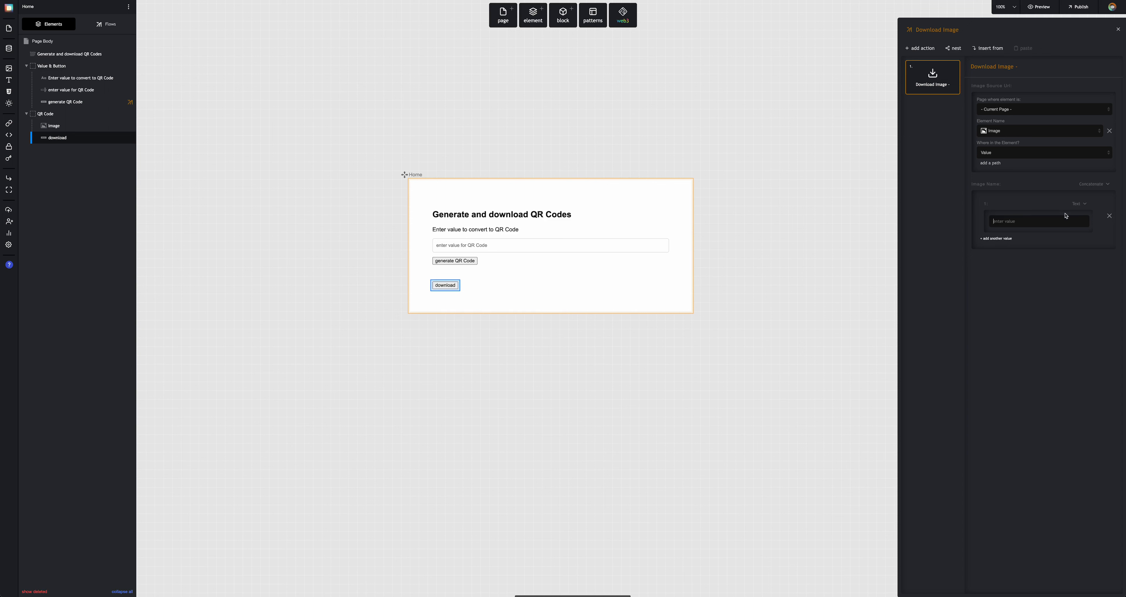
pyautogui.click(1077, 204)
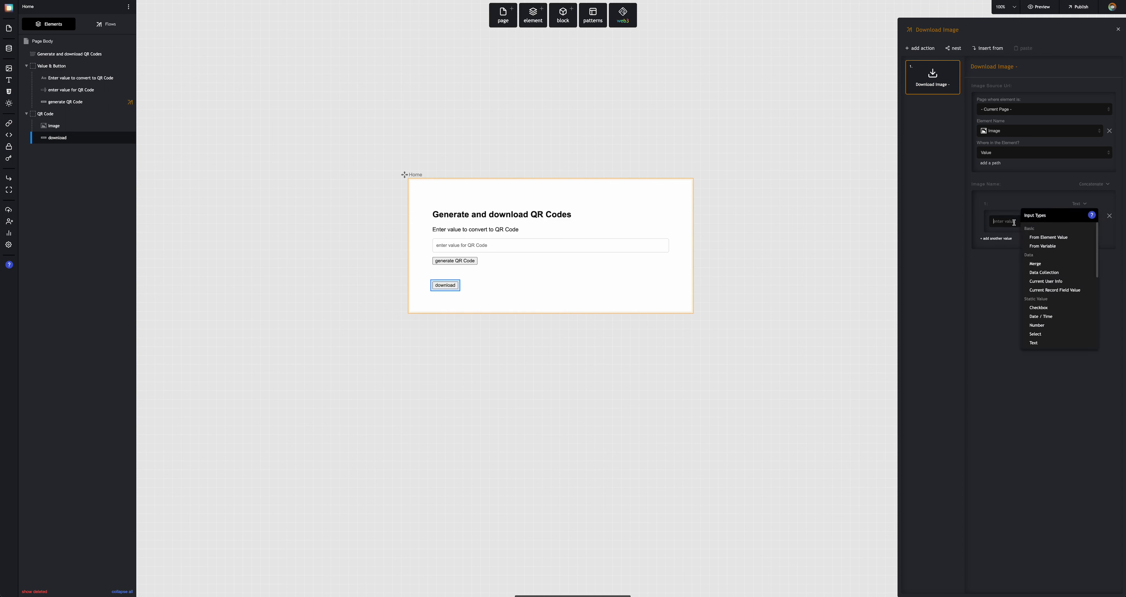
pyautogui.write('QR_Code_')
pyautogui.click(995, 238)
pyautogui.click(1080, 247)
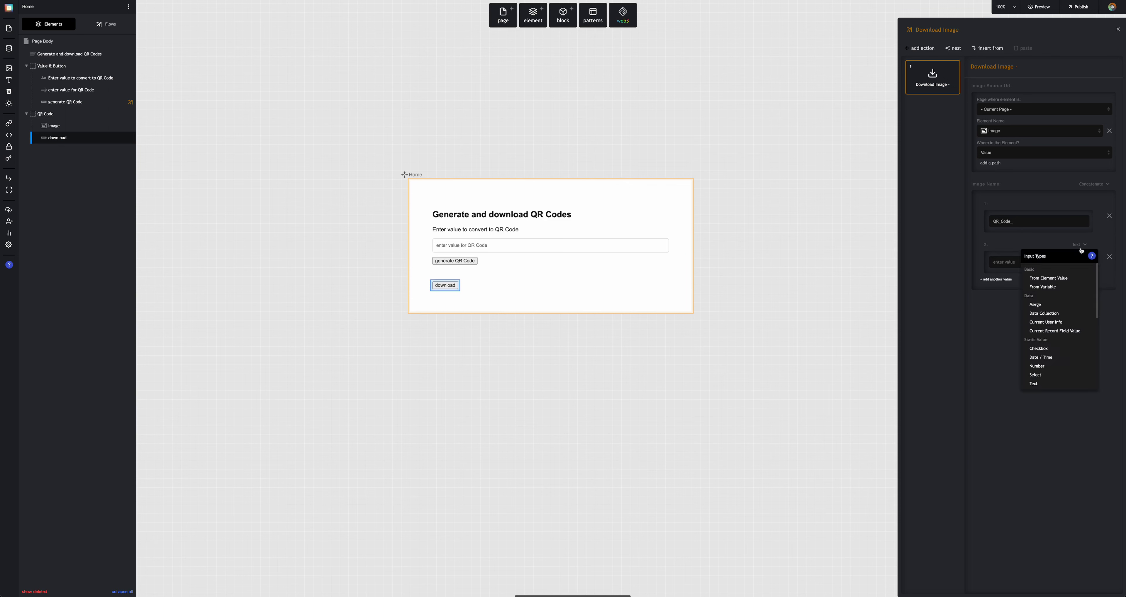
pyautogui.click(1069, 280)
pyautogui.click(1041, 290)
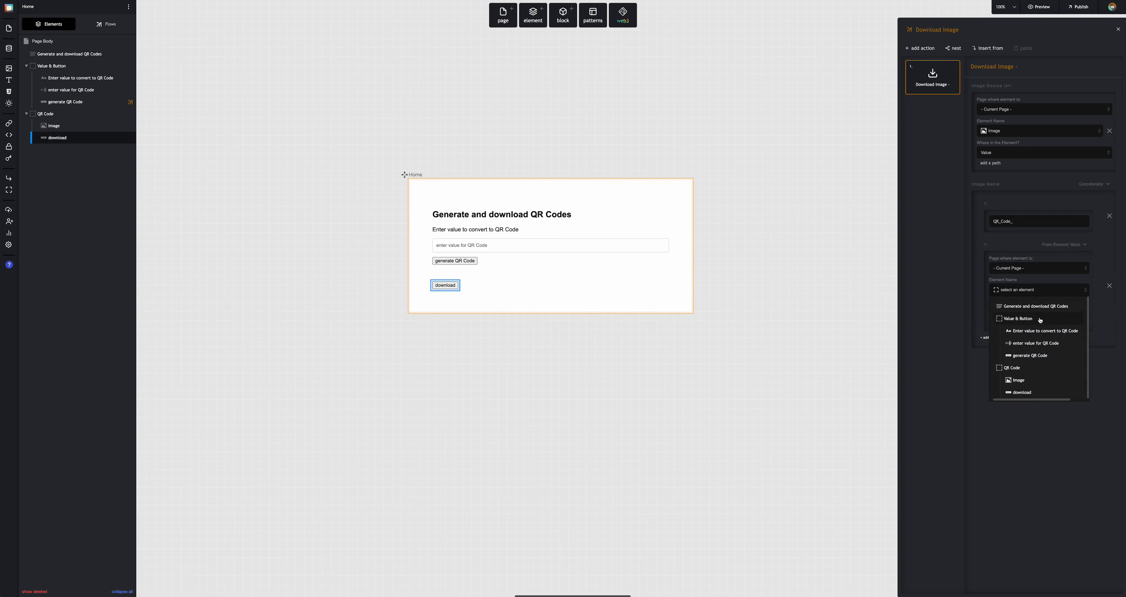
pyautogui.click(1042, 352)
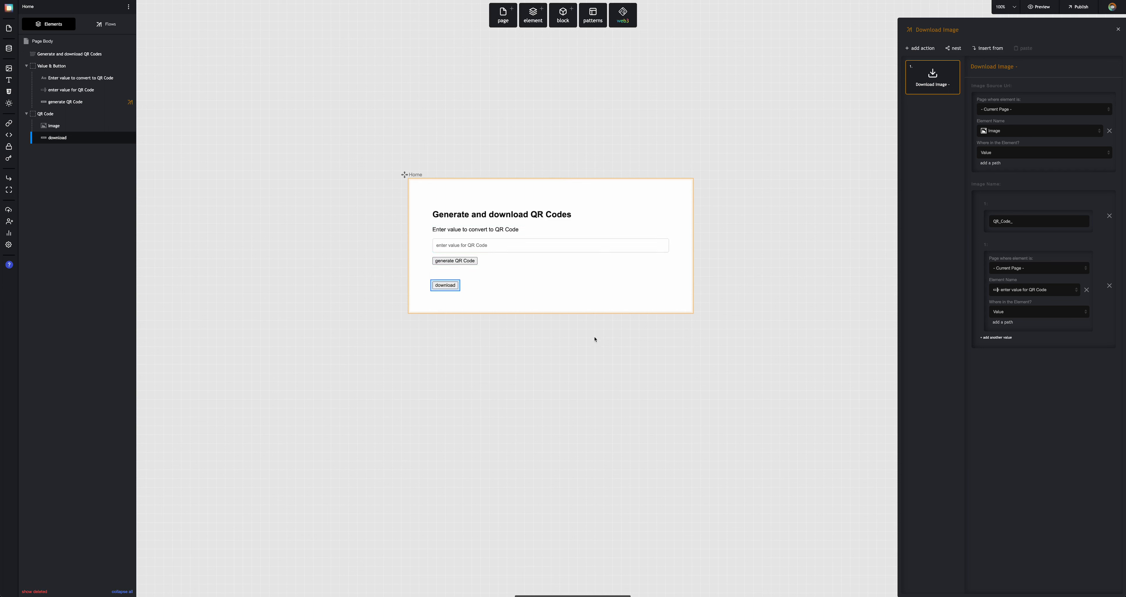
# Switch the image name back to static text and enter QRCode.png
pyautogui.click(1094, 185)
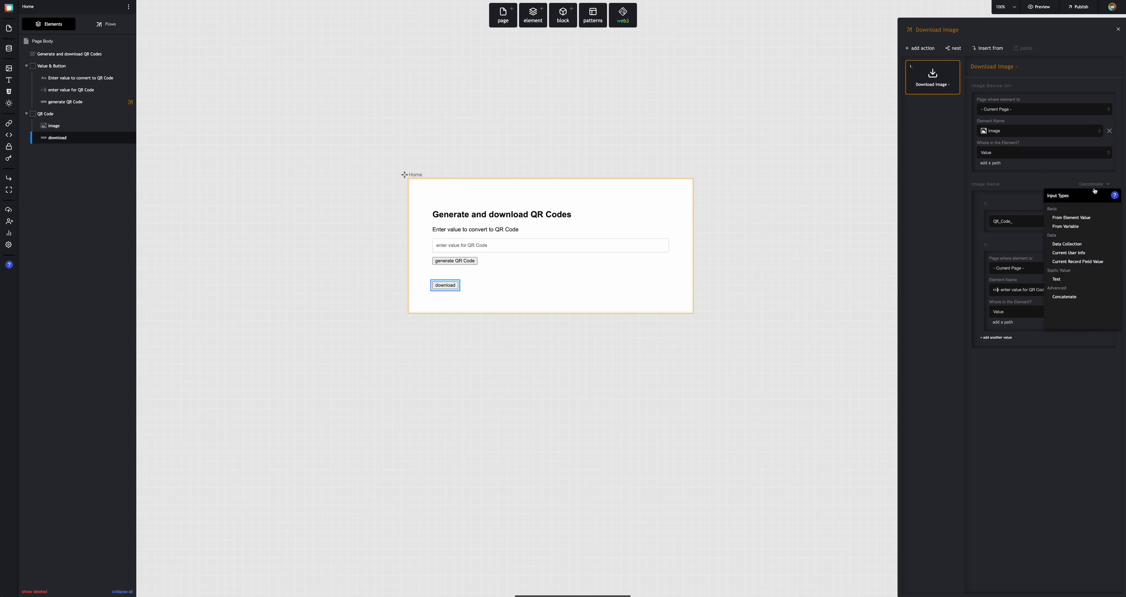
pyautogui.click(1077, 281)
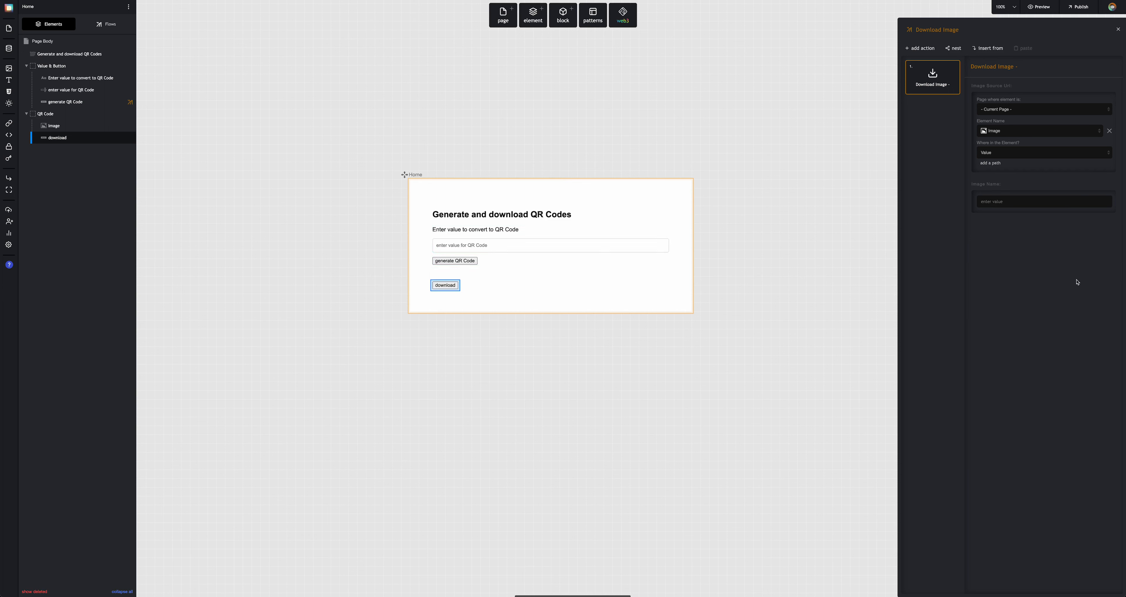
pyautogui.click(1016, 198)
pyautogui.write('Q')
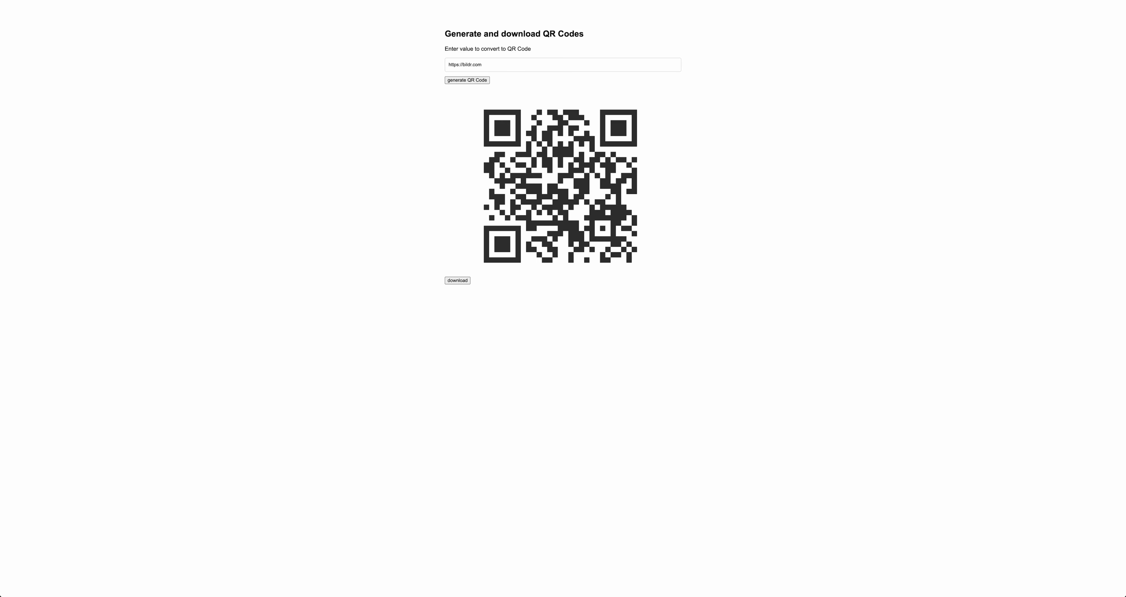
# Download the generated QR code from the preview to the Downloads folder as QRCode, and open the saved image to check it
pyautogui.click(461, 281)
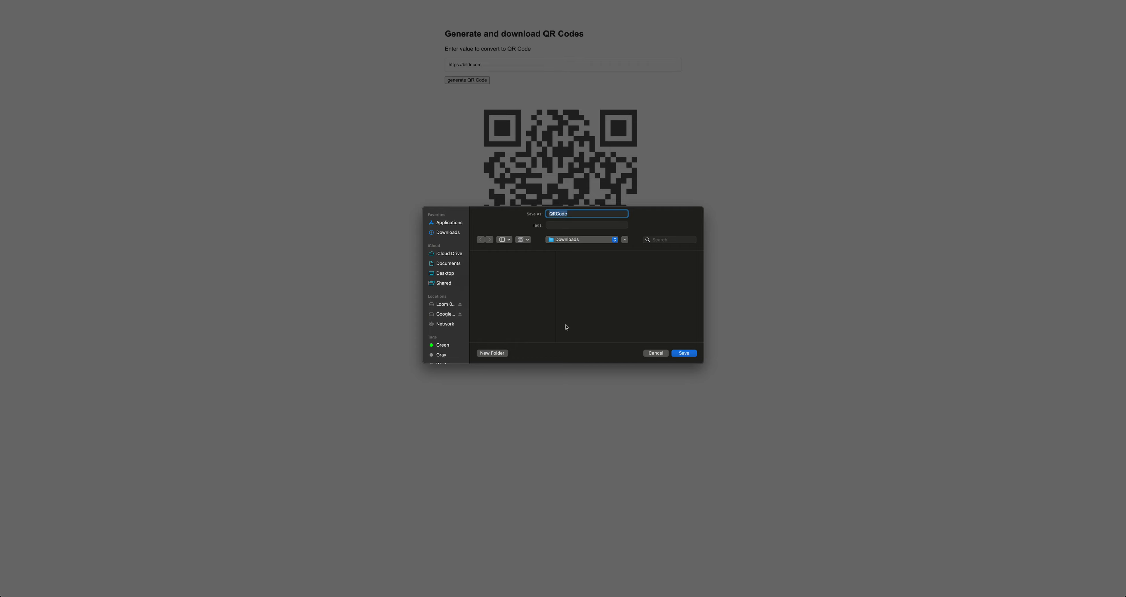
pyautogui.click(694, 355)
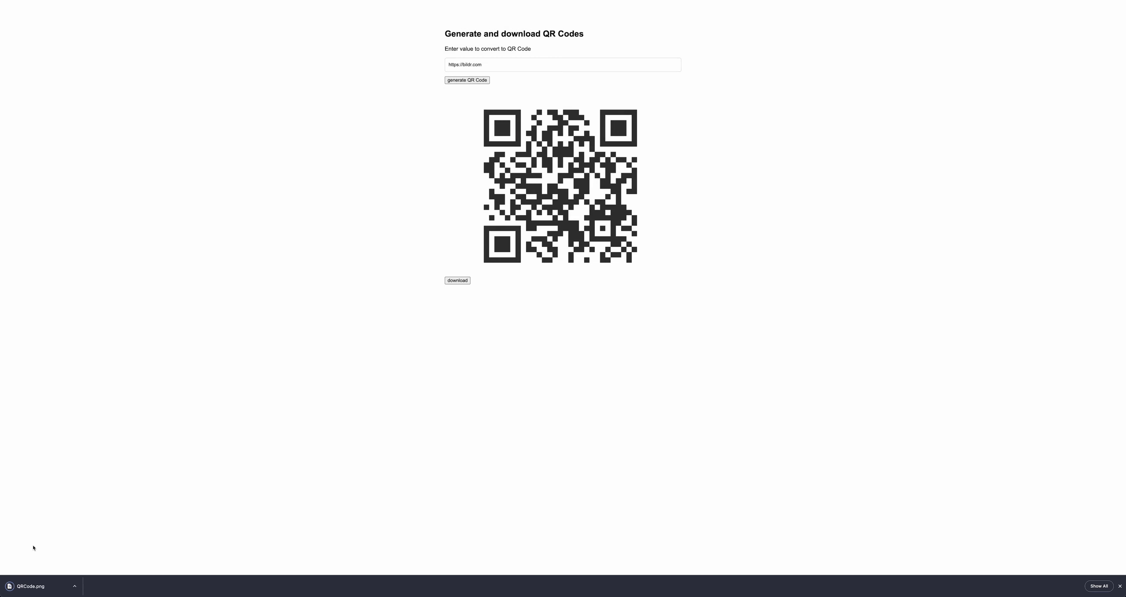
pyautogui.click(39, 586)
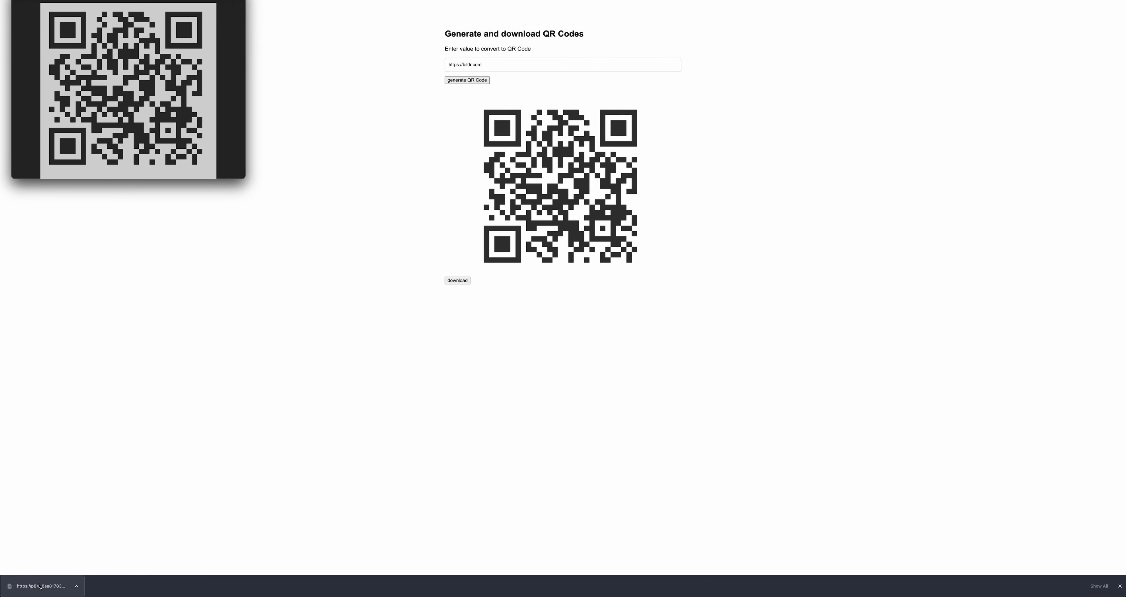
pyautogui.moveTo(104, 1); pyautogui.dragTo(323, 175)
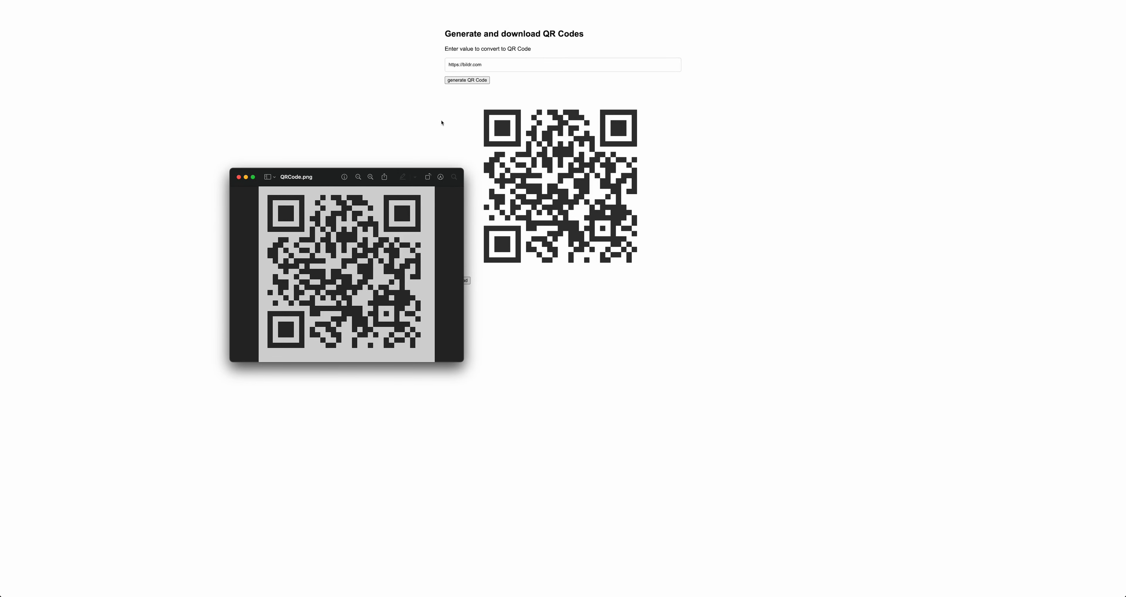
pyautogui.click(238, 177)
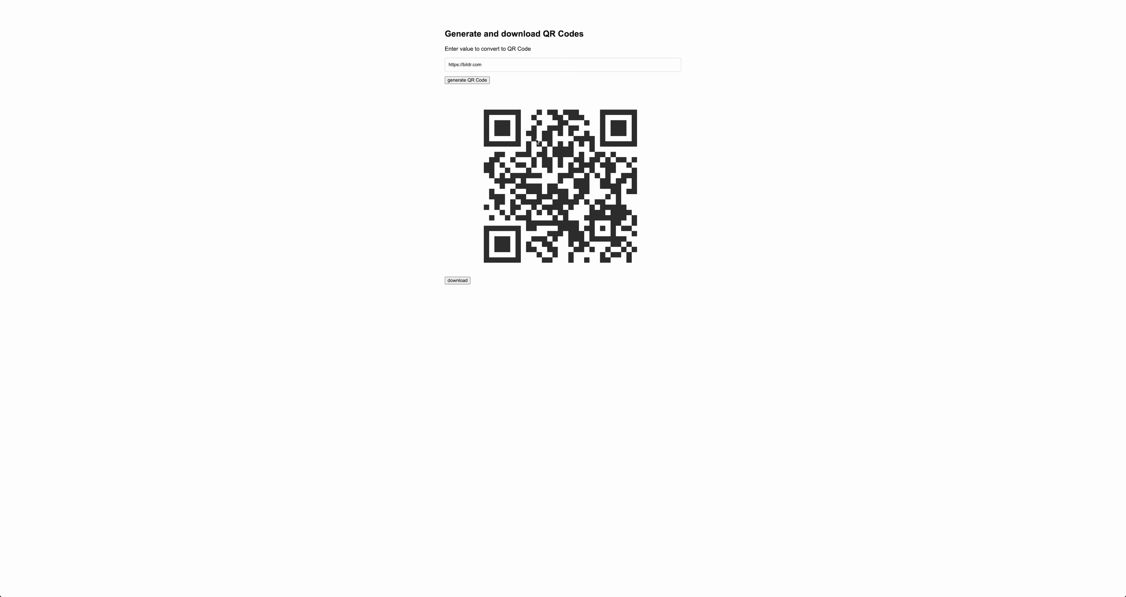